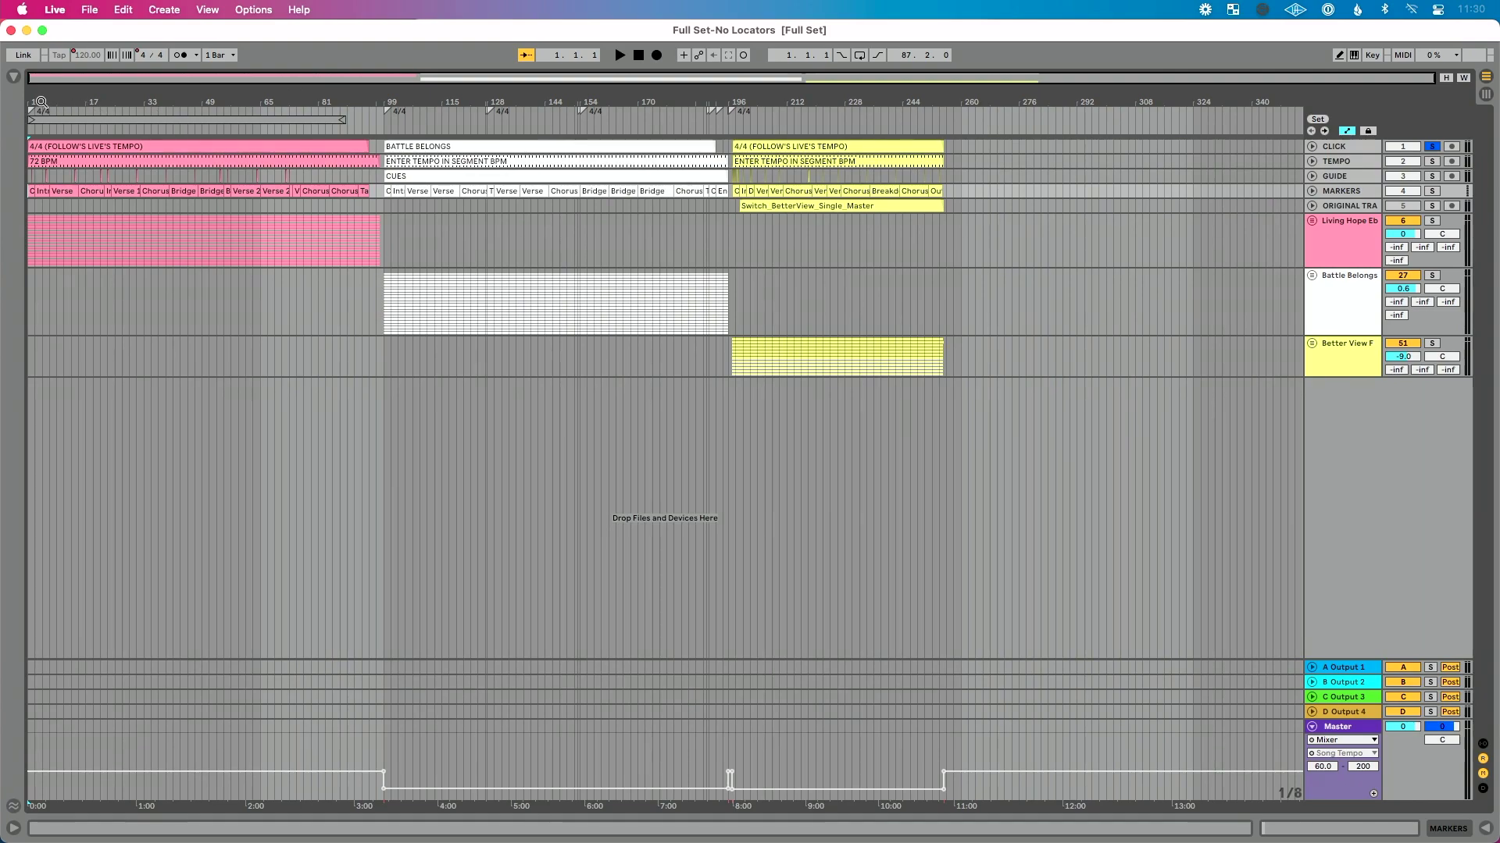
Zoom the arrangement in on bar 1 so the first song's opening fills the view
left_click_drag(47, 101, 47, 148)
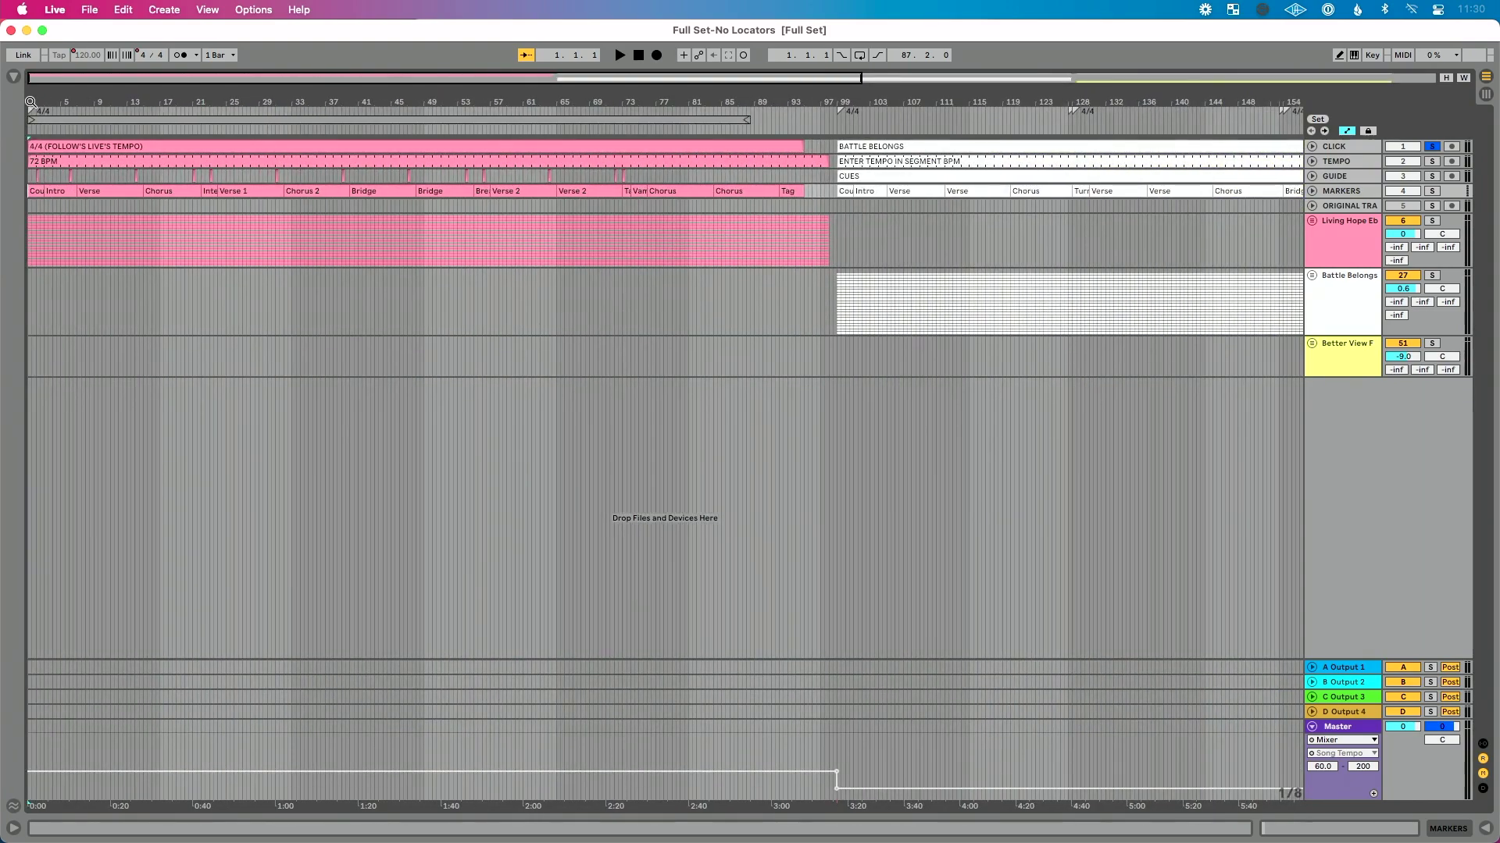
left_click_drag(30, 102, 31, 140)
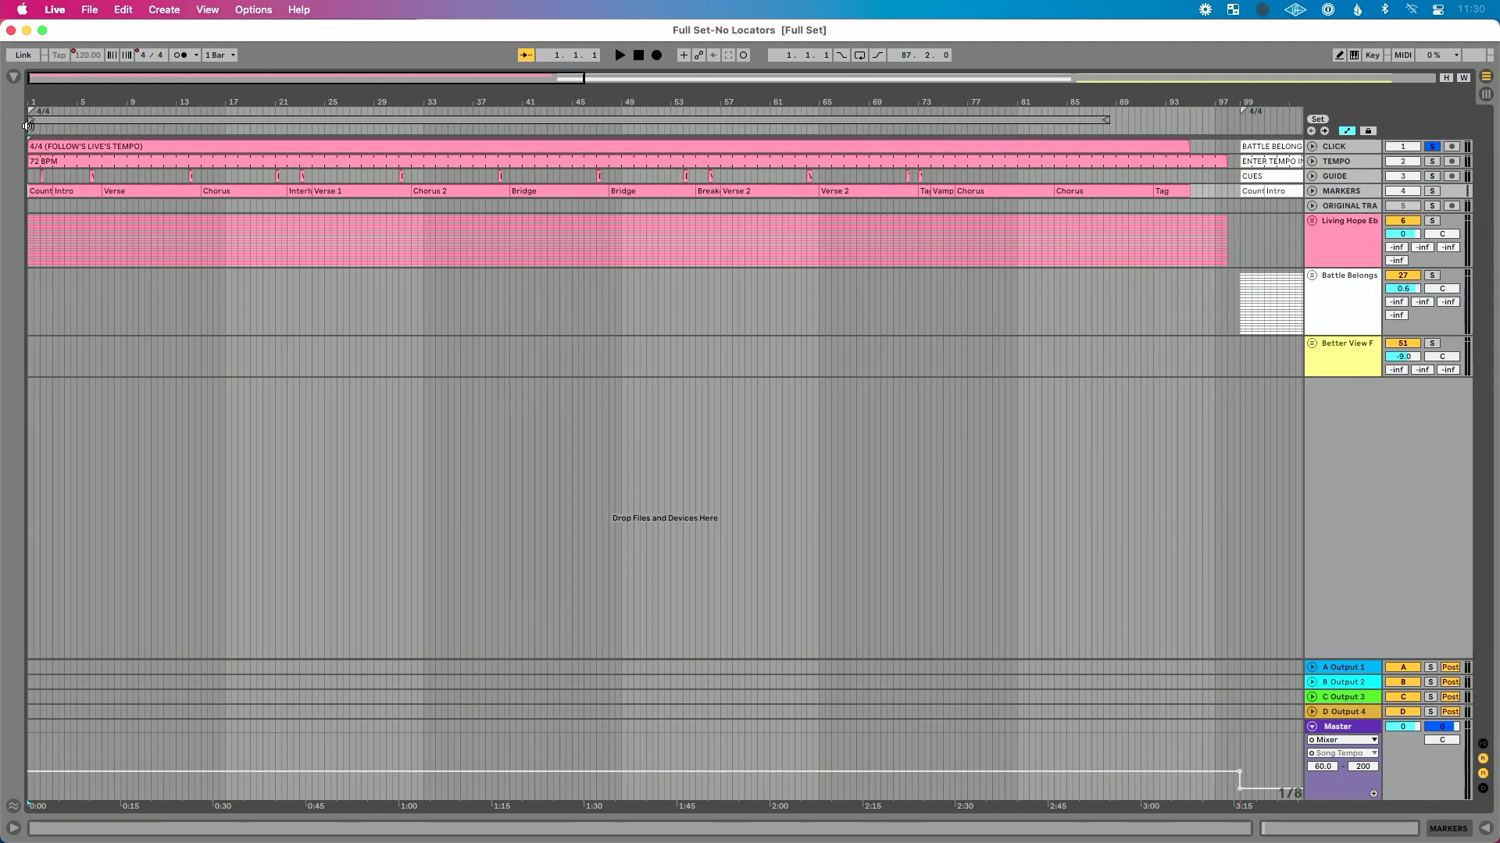
Add a locator at bar 1 named '1-Living Hope'
right_click(27, 125)
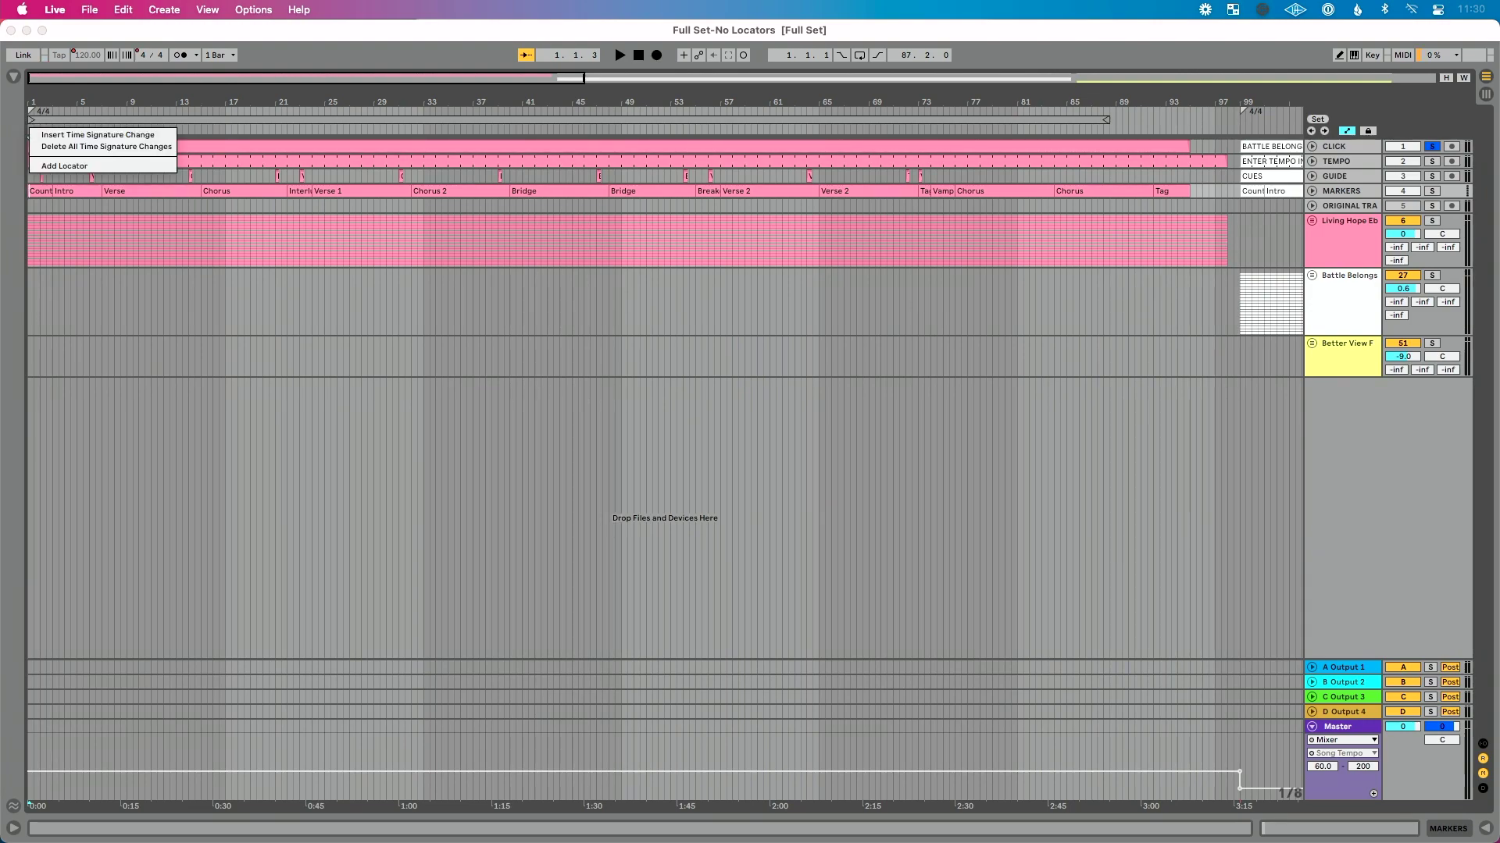
left_click(73, 165)
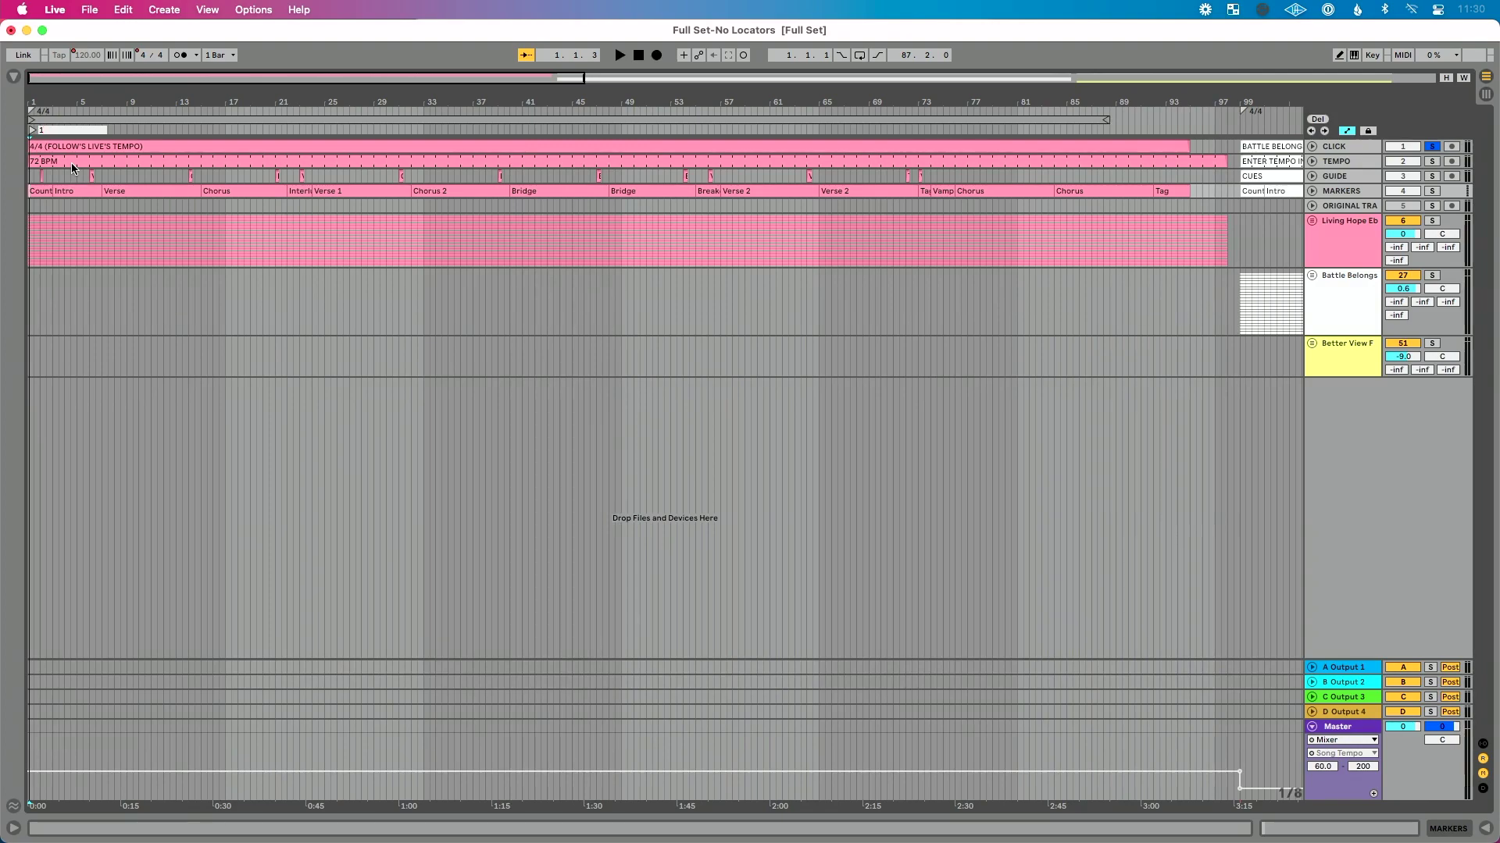
type("-Living Hope")
key("Return")
left_click(28, 134)
Add a locator at bar 99 named '2-Battle Belongs'
key("w")
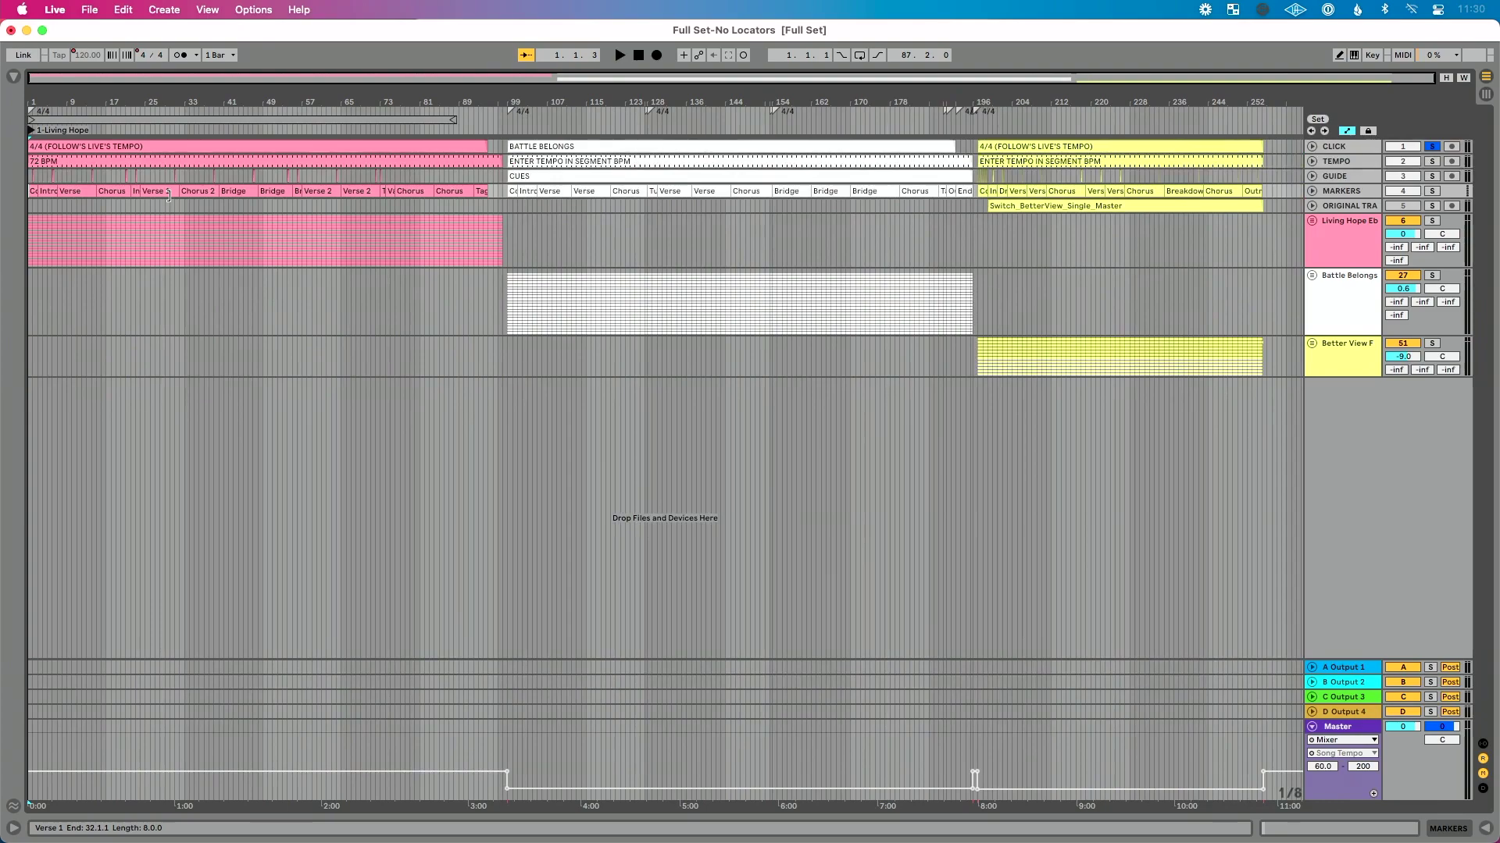
left_click_drag(519, 104, 520, 149)
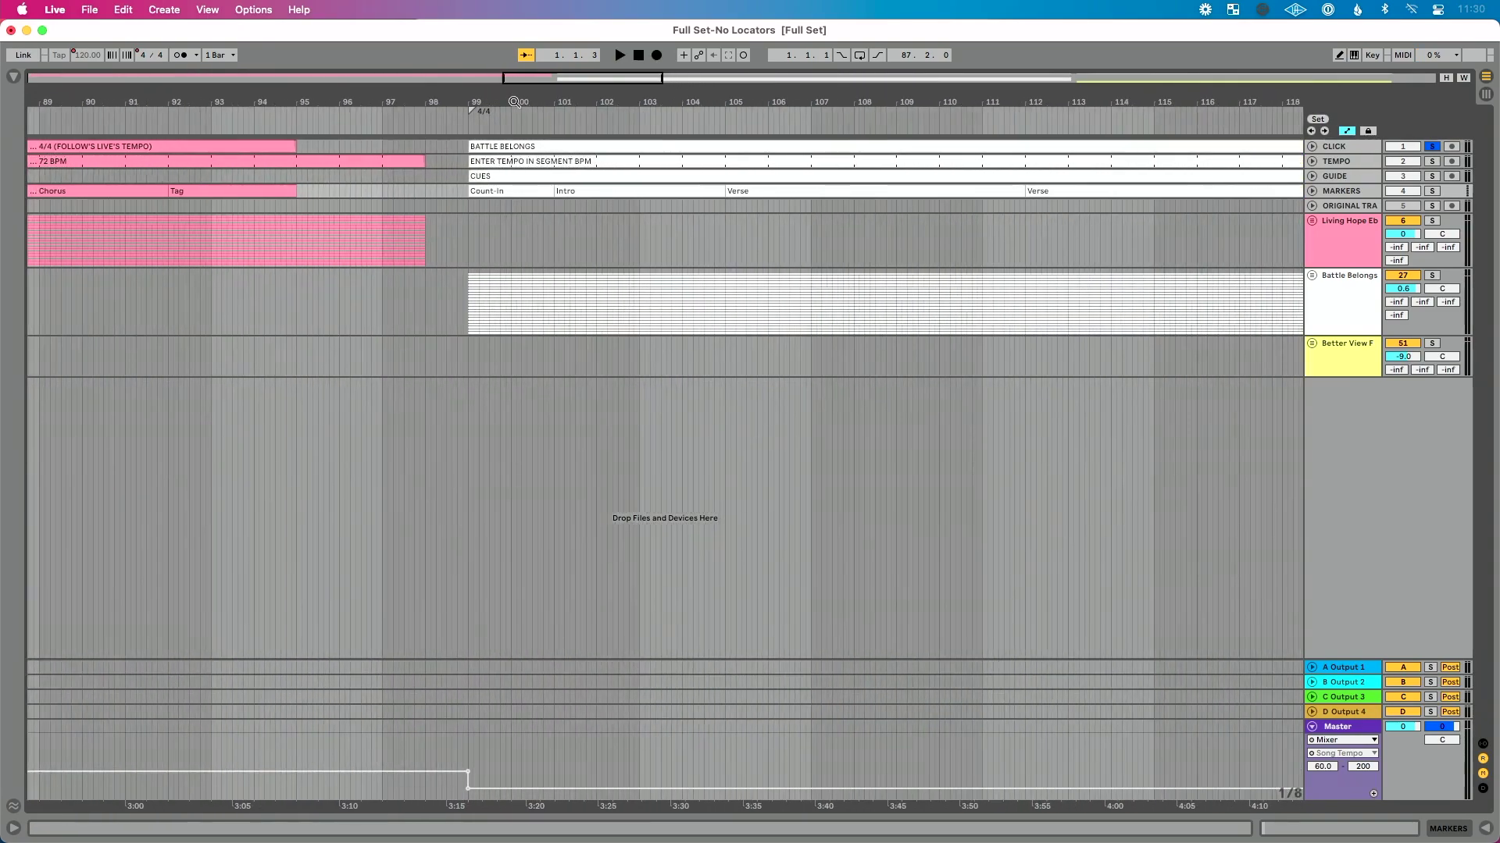
right_click(468, 131)
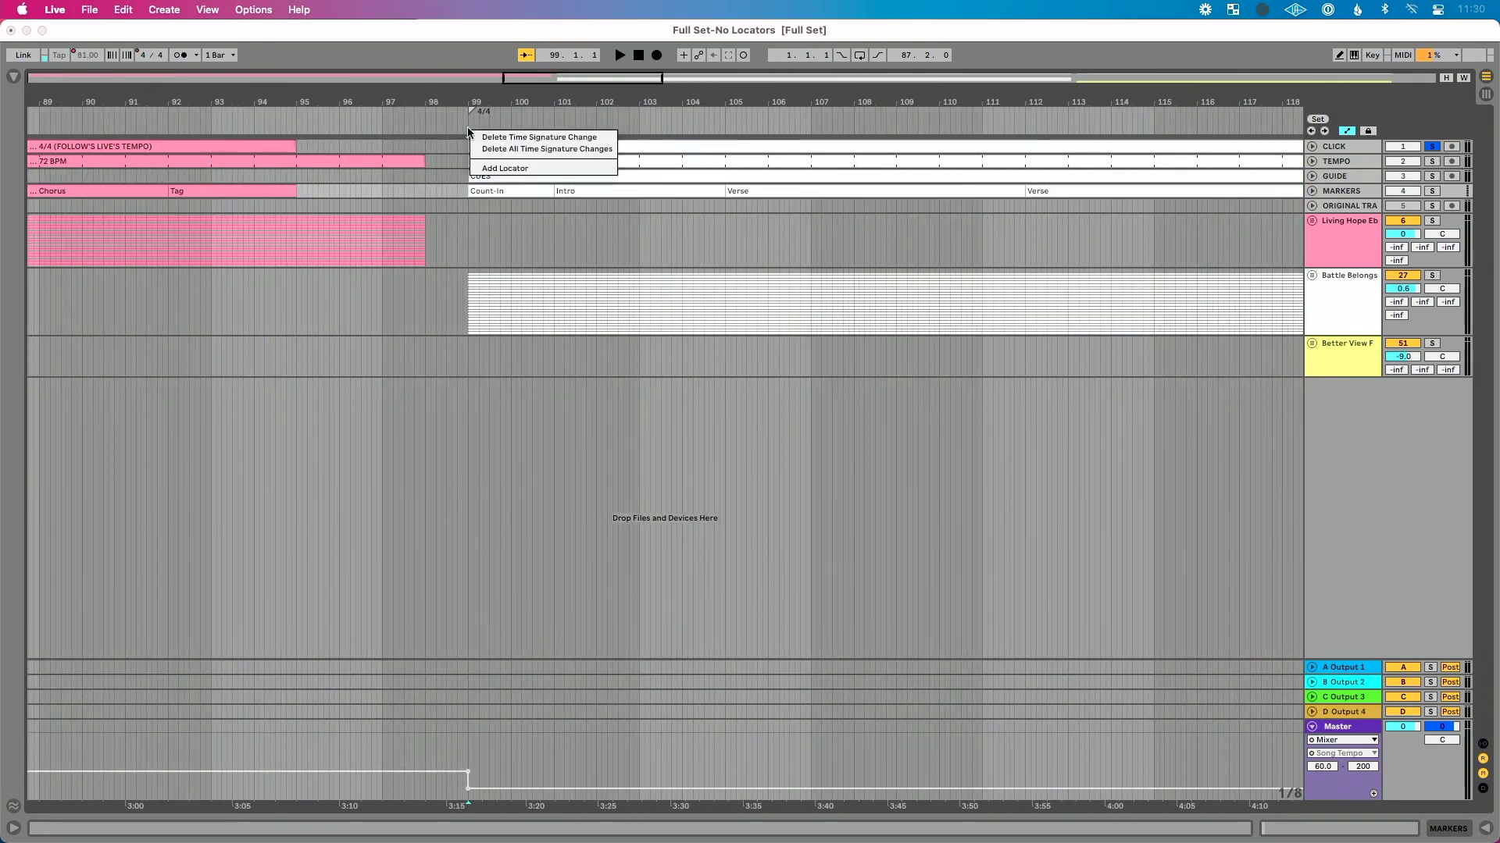
left_click(519, 168)
type("2-Ba")
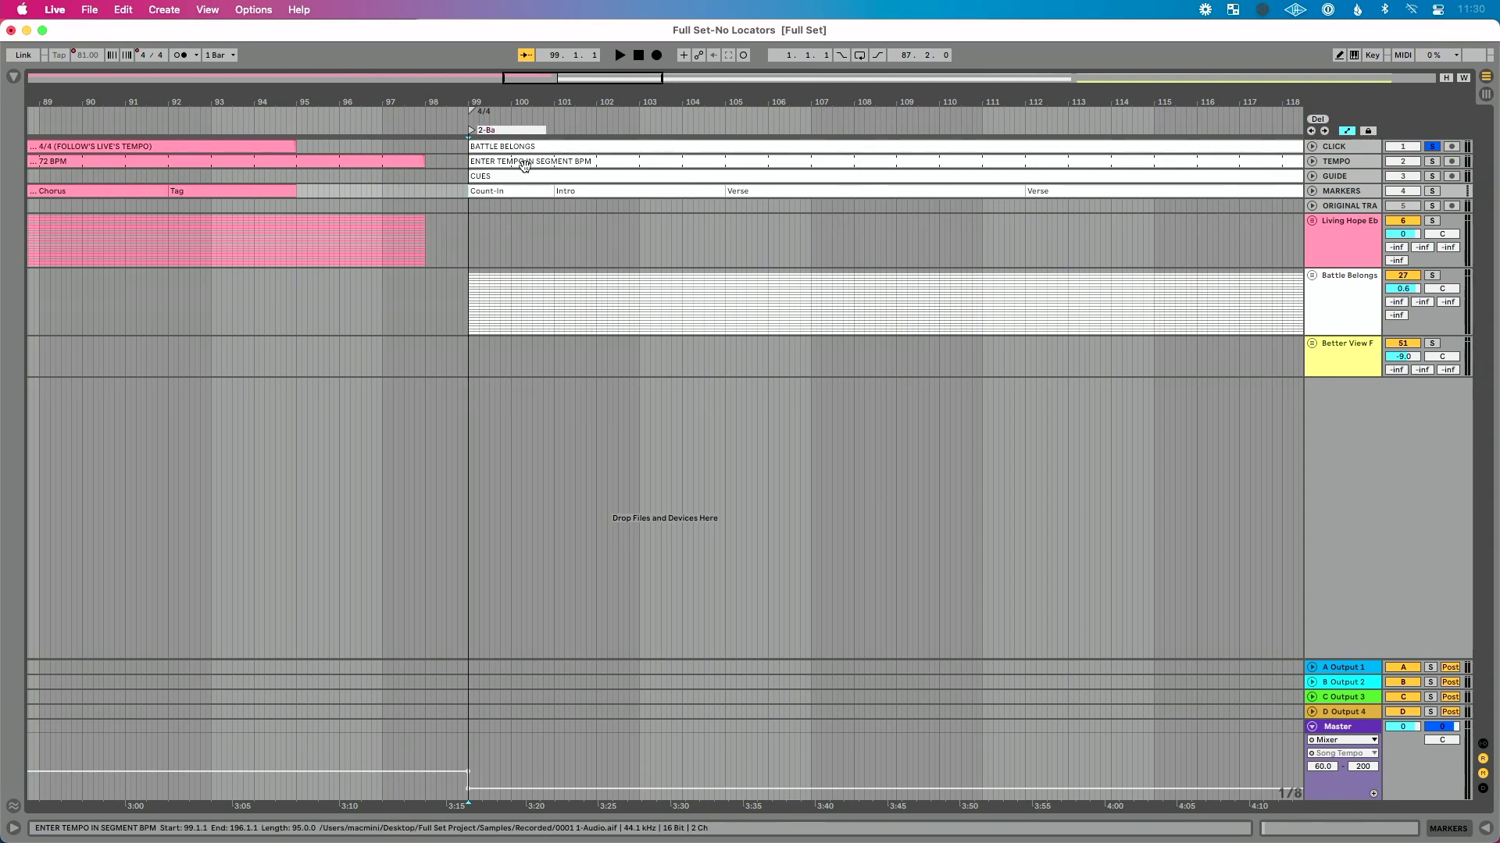
type("ttle Belongs")
key("Return")
Add a locator at bar 197 named '3-Better View'
left_click_drag(860, 141, 859, 104)
left_click_drag(996, 95, 532, 131)
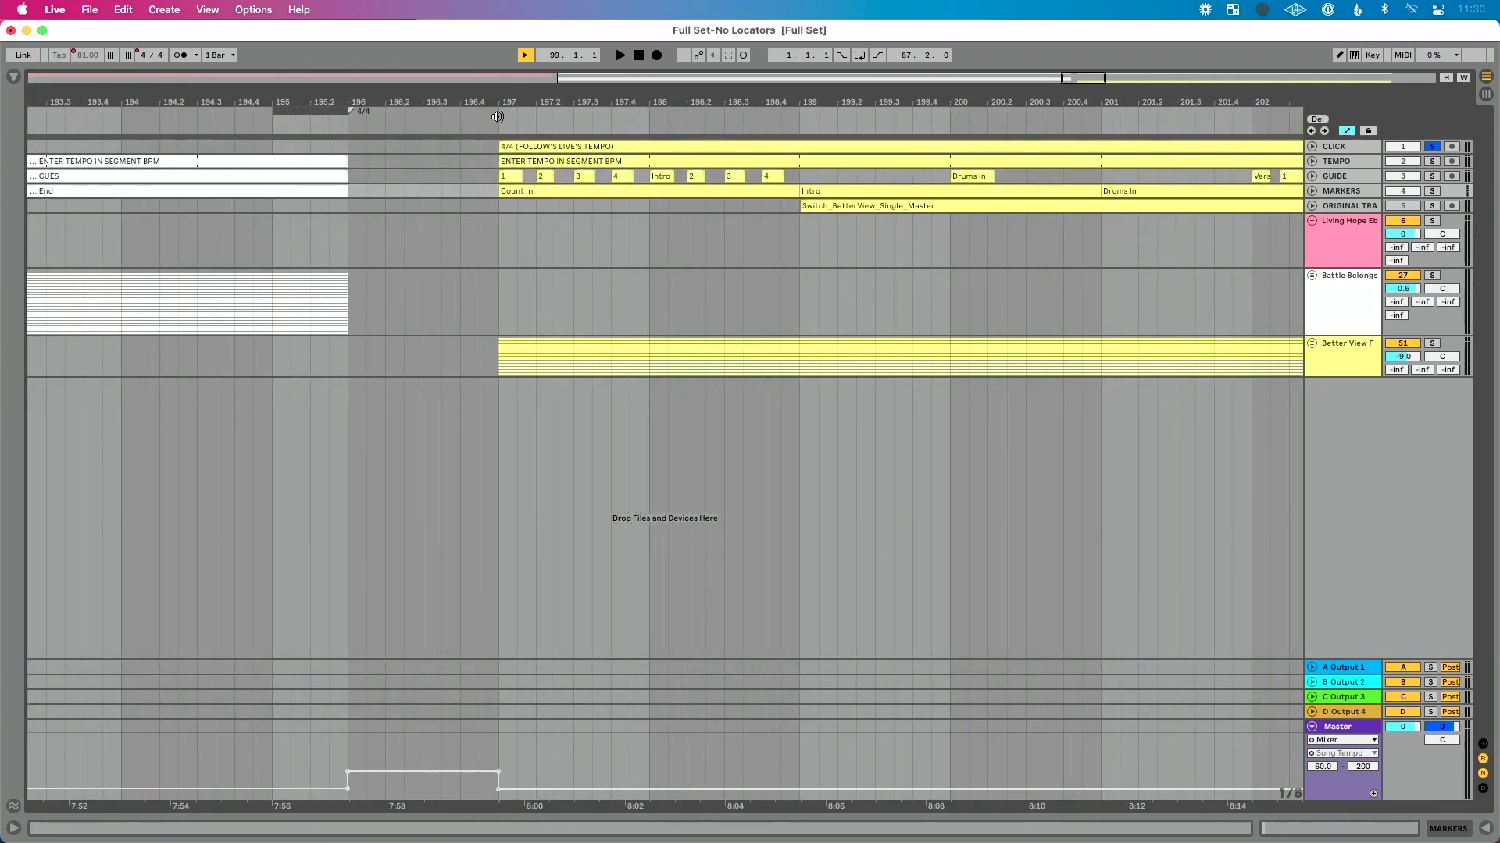
right_click(495, 115)
left_click(532, 155)
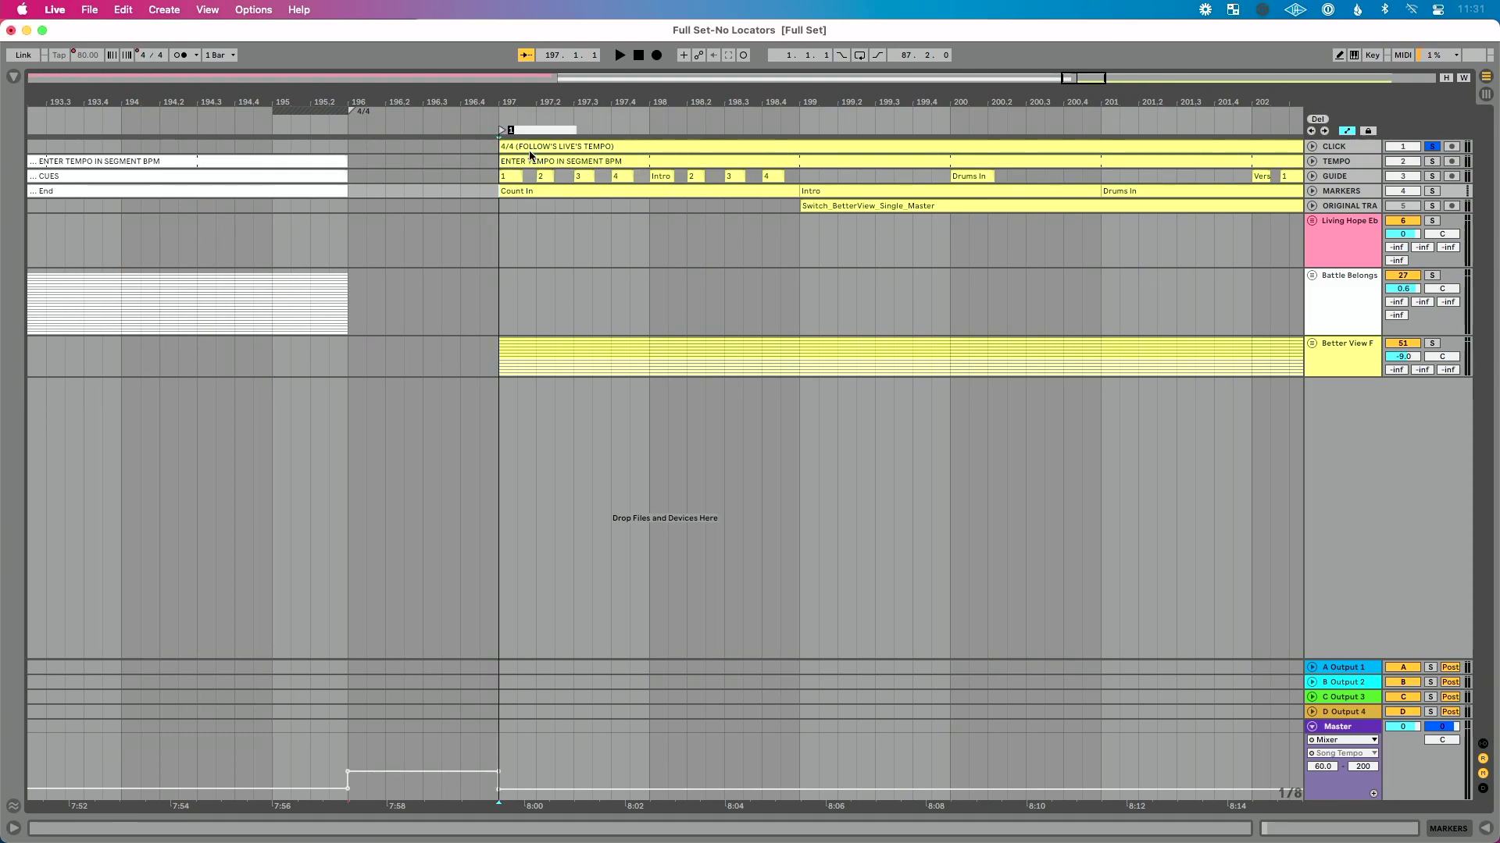
type("3-Better")
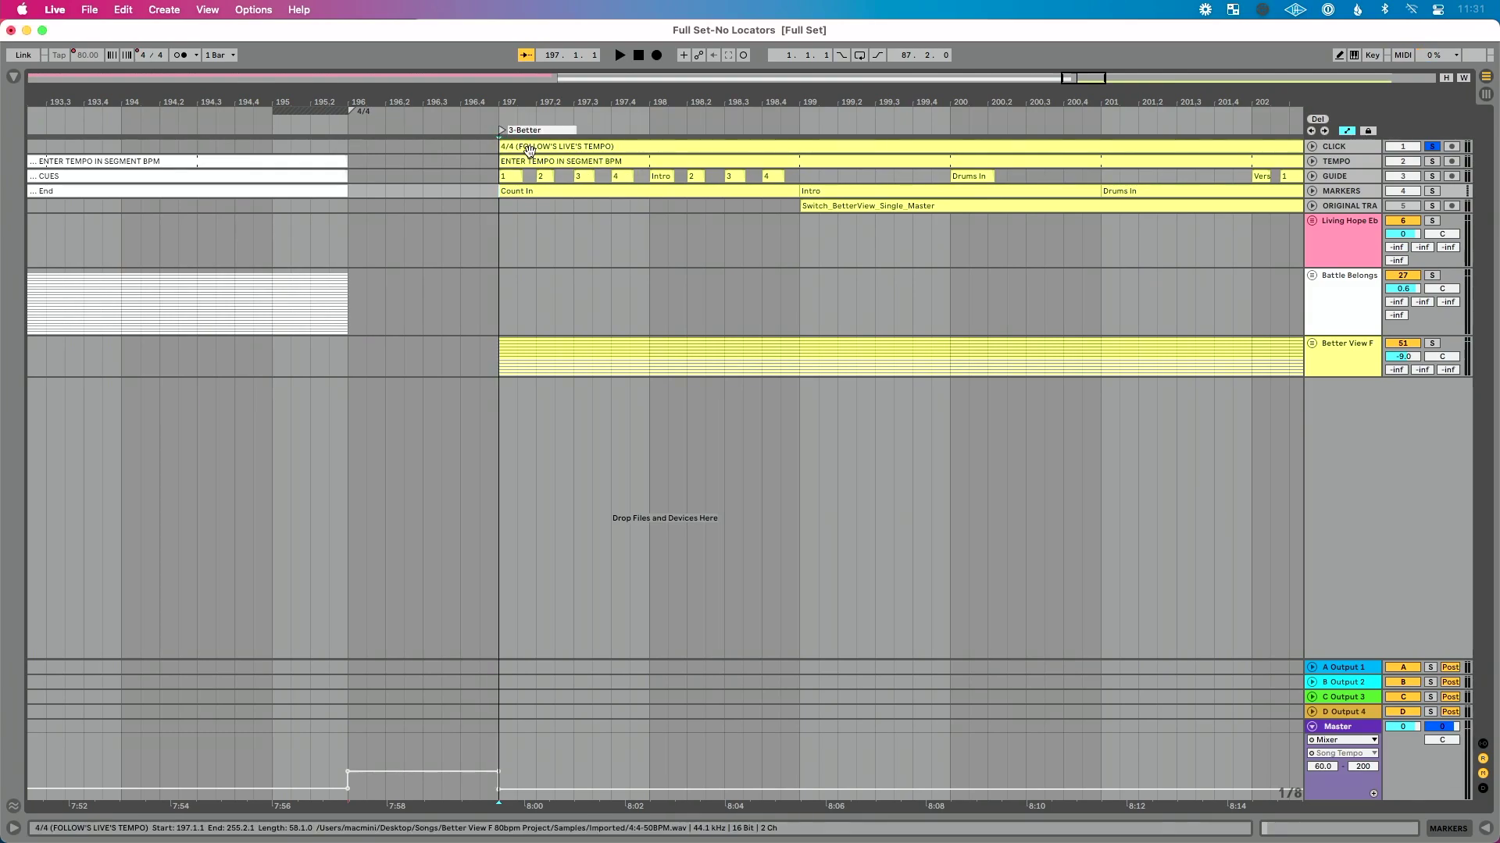
key("Return")
key("minus")
key("minus")
key("minus")
key("minus")
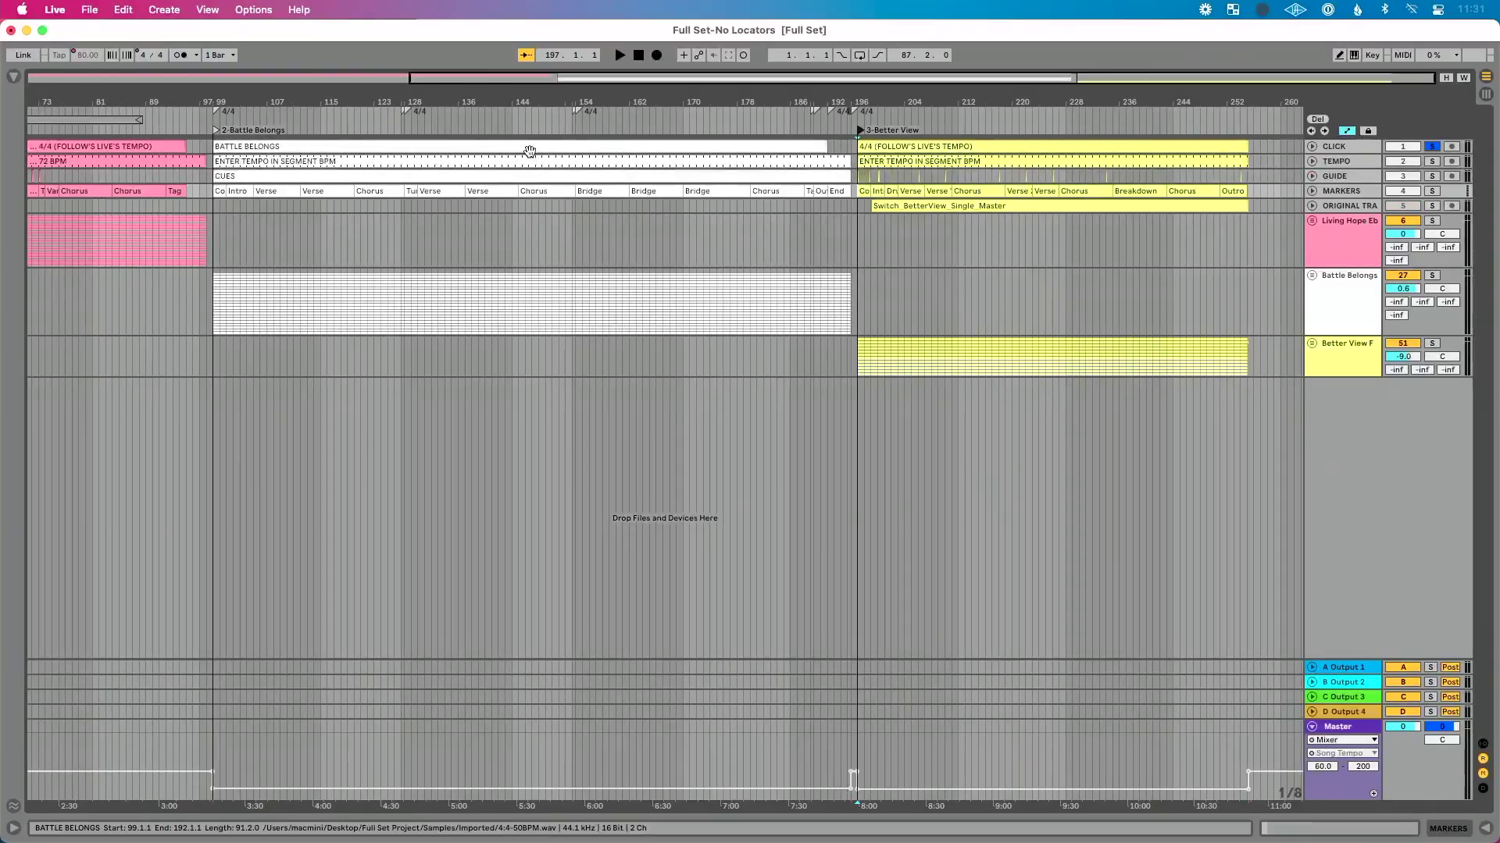
left_click(543, 192)
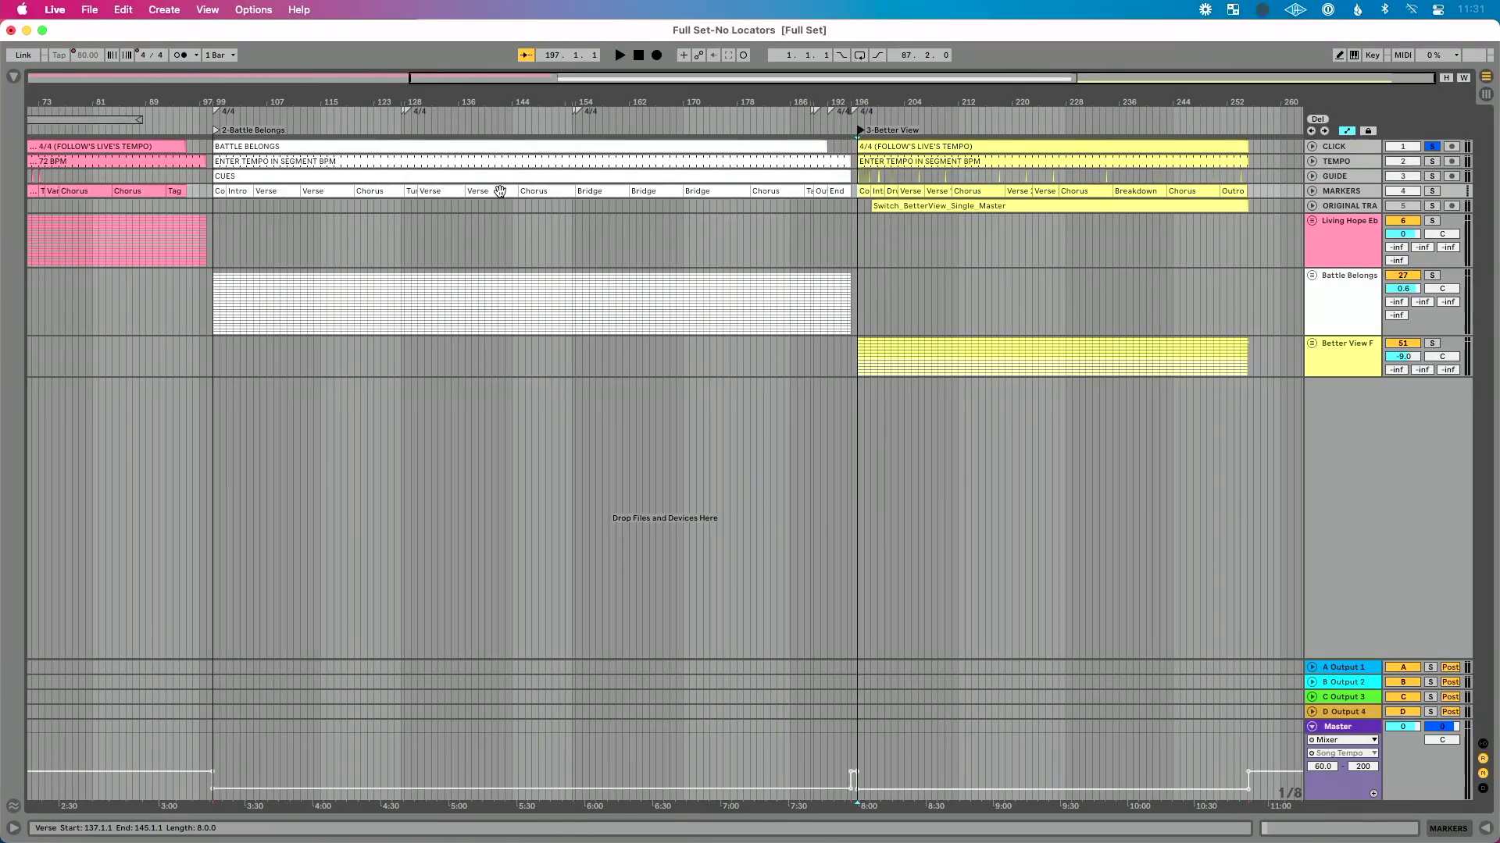
Select the Bridge cue at bar 154 and bring up Preferences to review MIDI remote ports
left_click(599, 192)
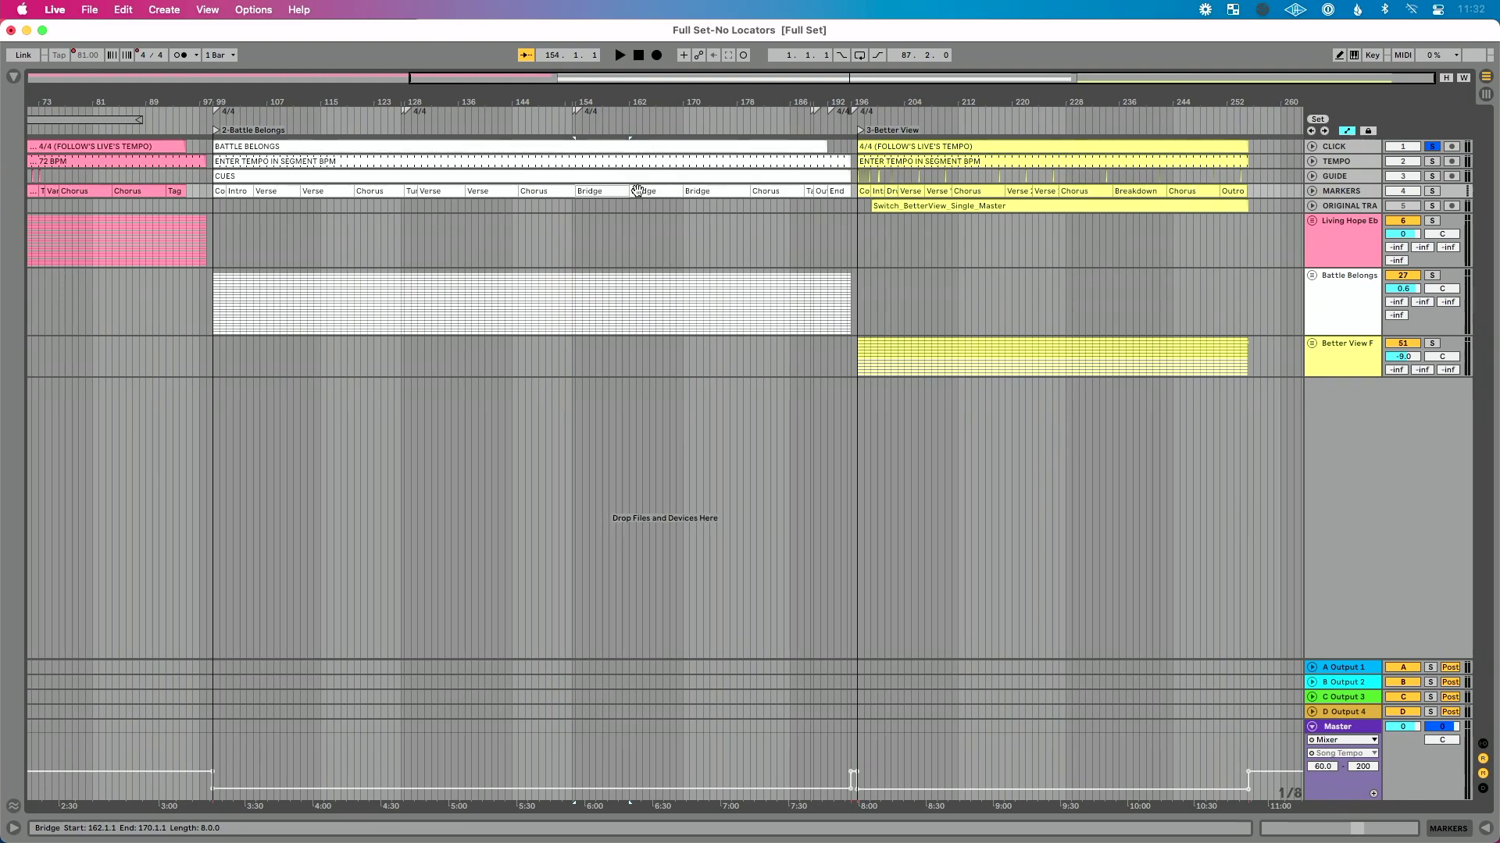
key("super+comma")
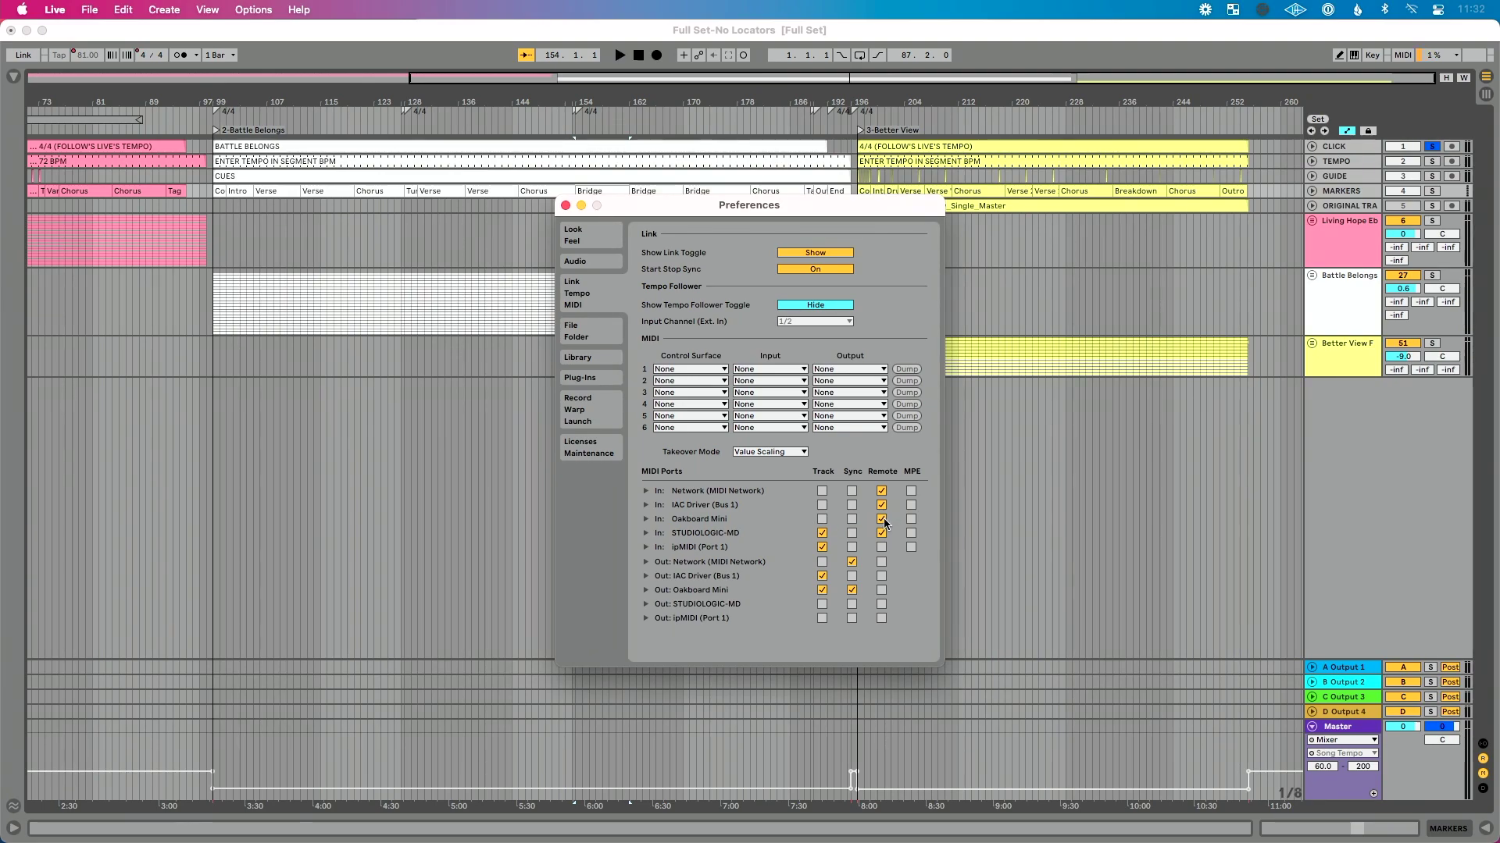
Close Preferences and scroll the arrangement back to bar 1
left_click(564, 206)
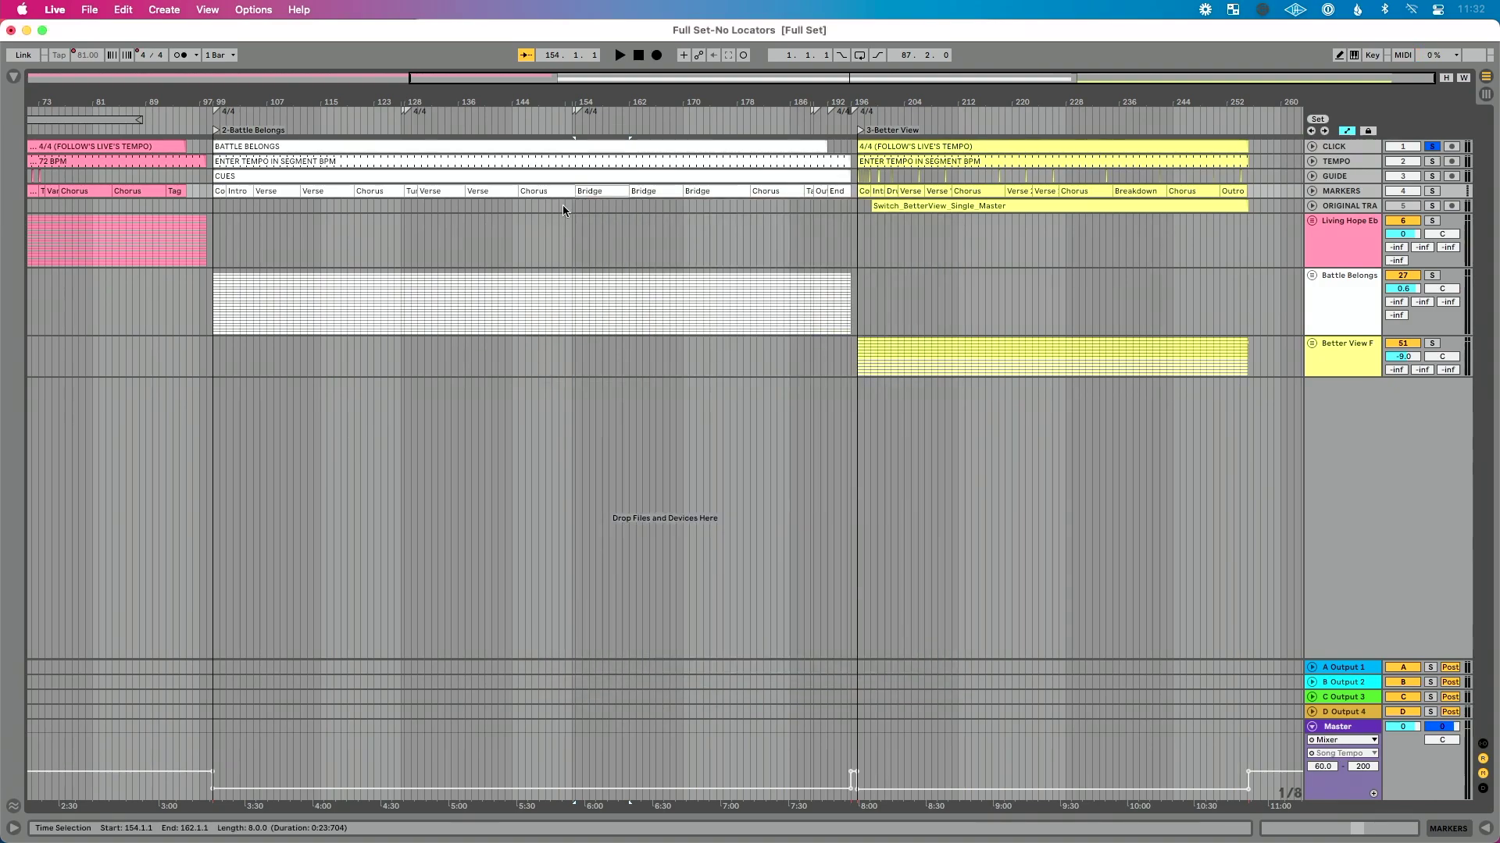
scroll(383, 238, "left", 10)
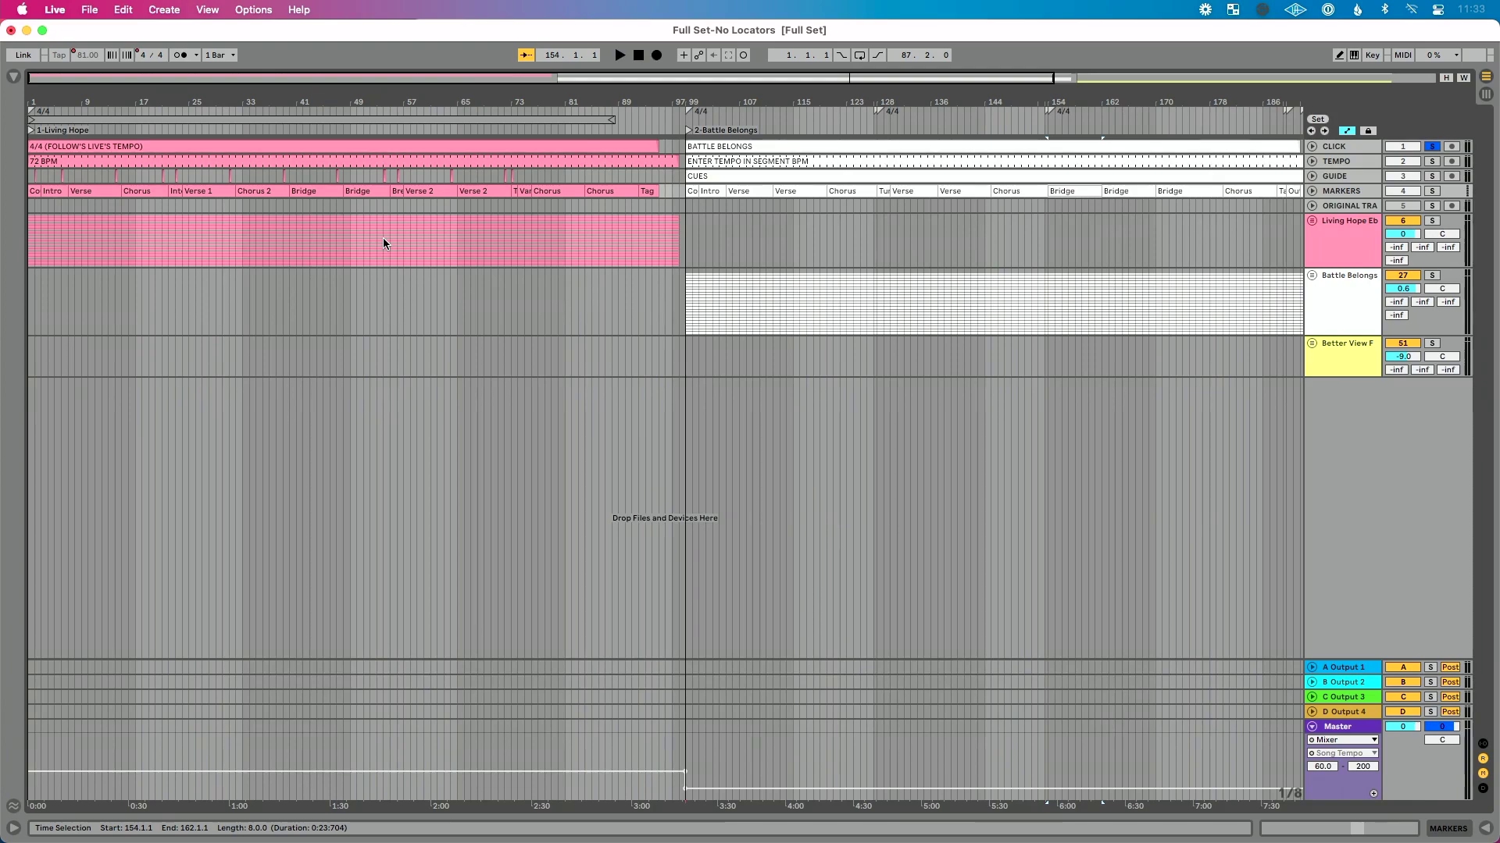
In MIDI Map mode, assign Note C#1 to the 2-Battle Belongs locator and show the mappings list
left_click(1403, 57)
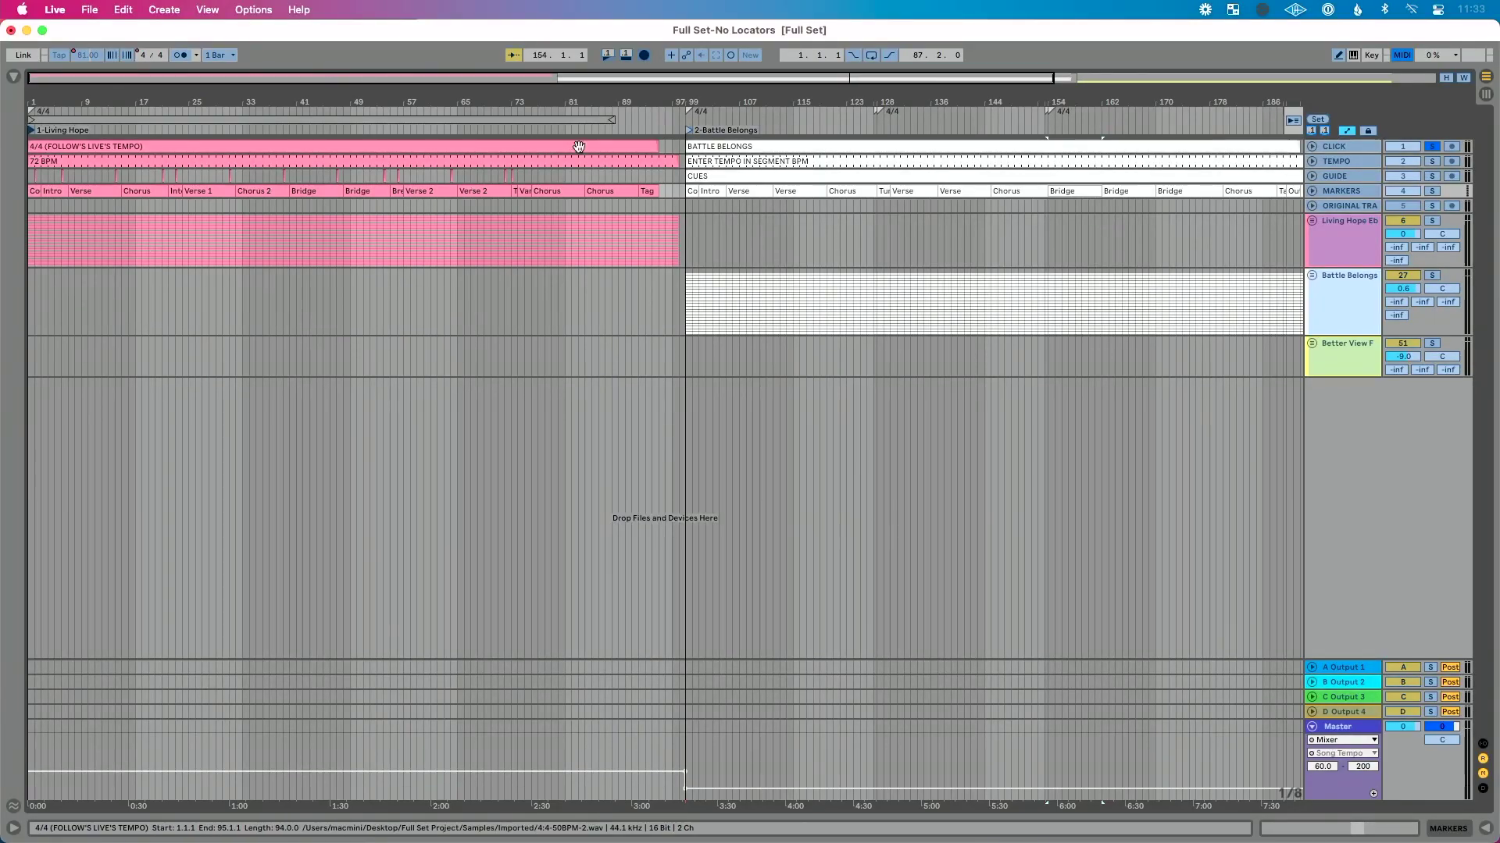
left_click(687, 132)
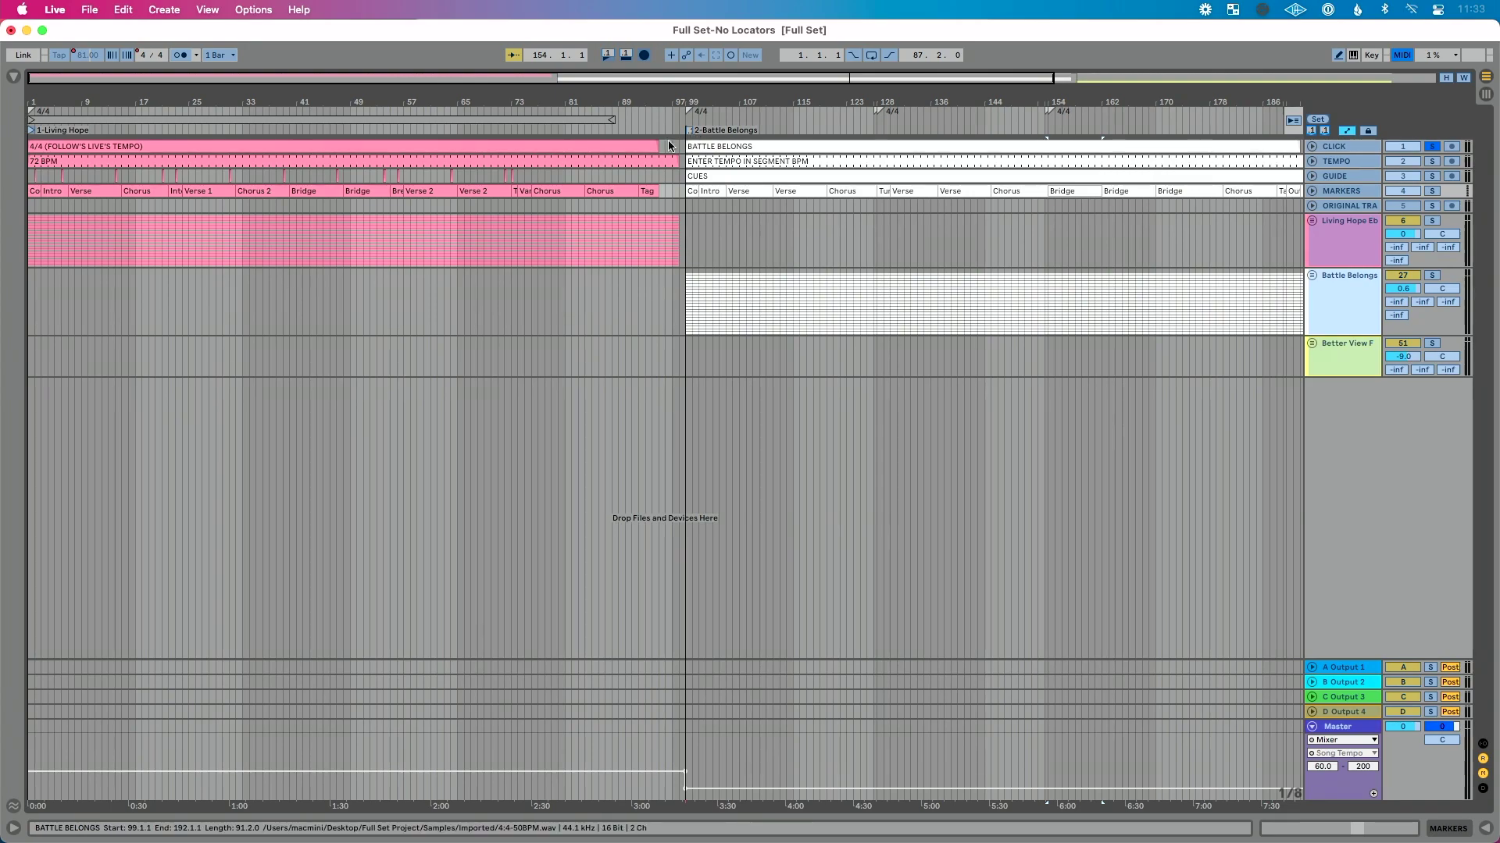
left_click(15, 78)
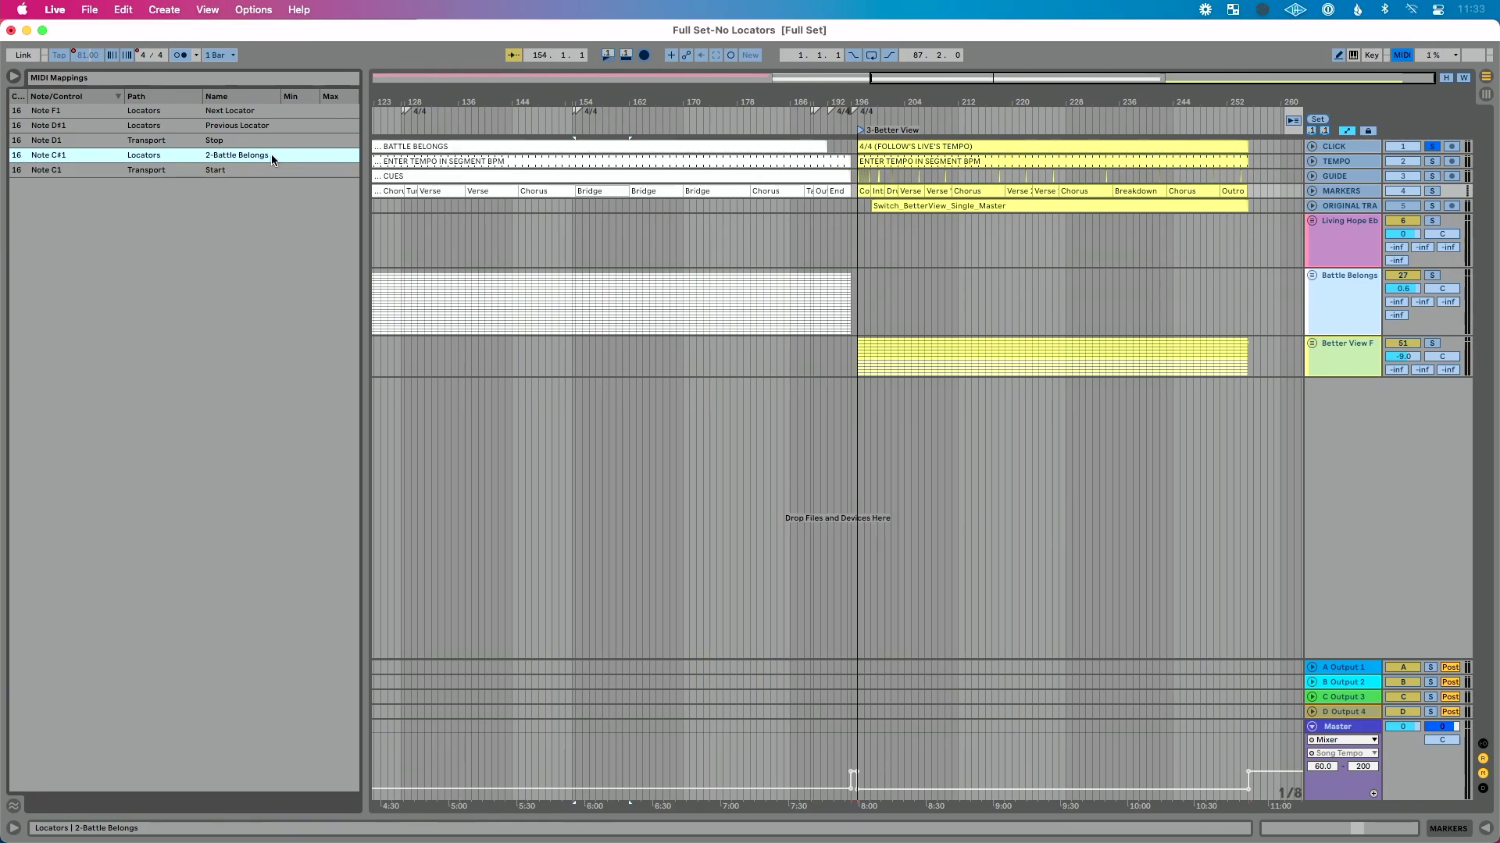
Delete the existing Note C1 Start and Note D1 Stop mappings
left_click(14, 78)
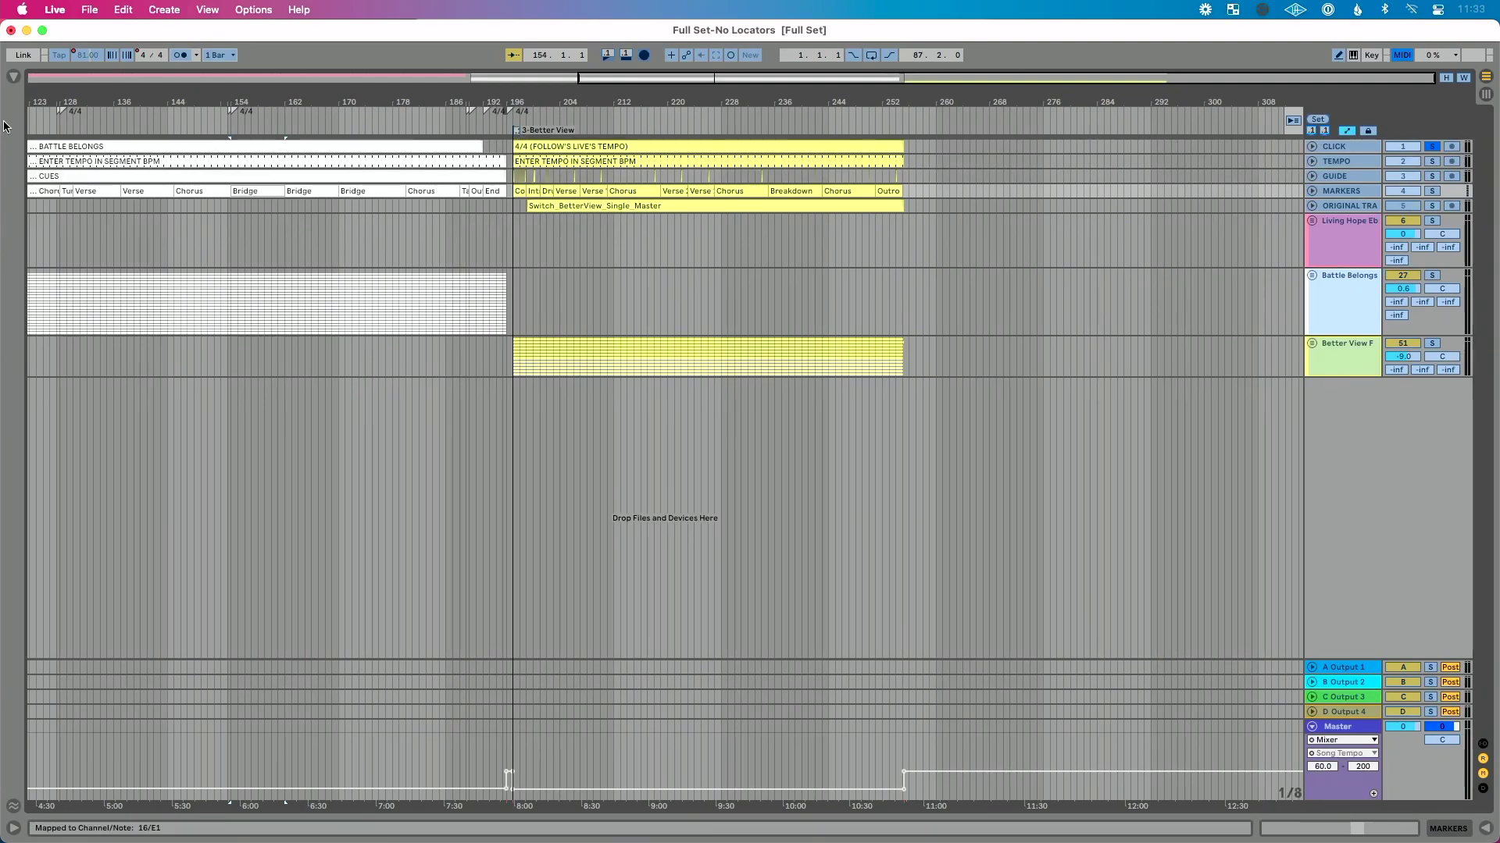
left_click(13, 76)
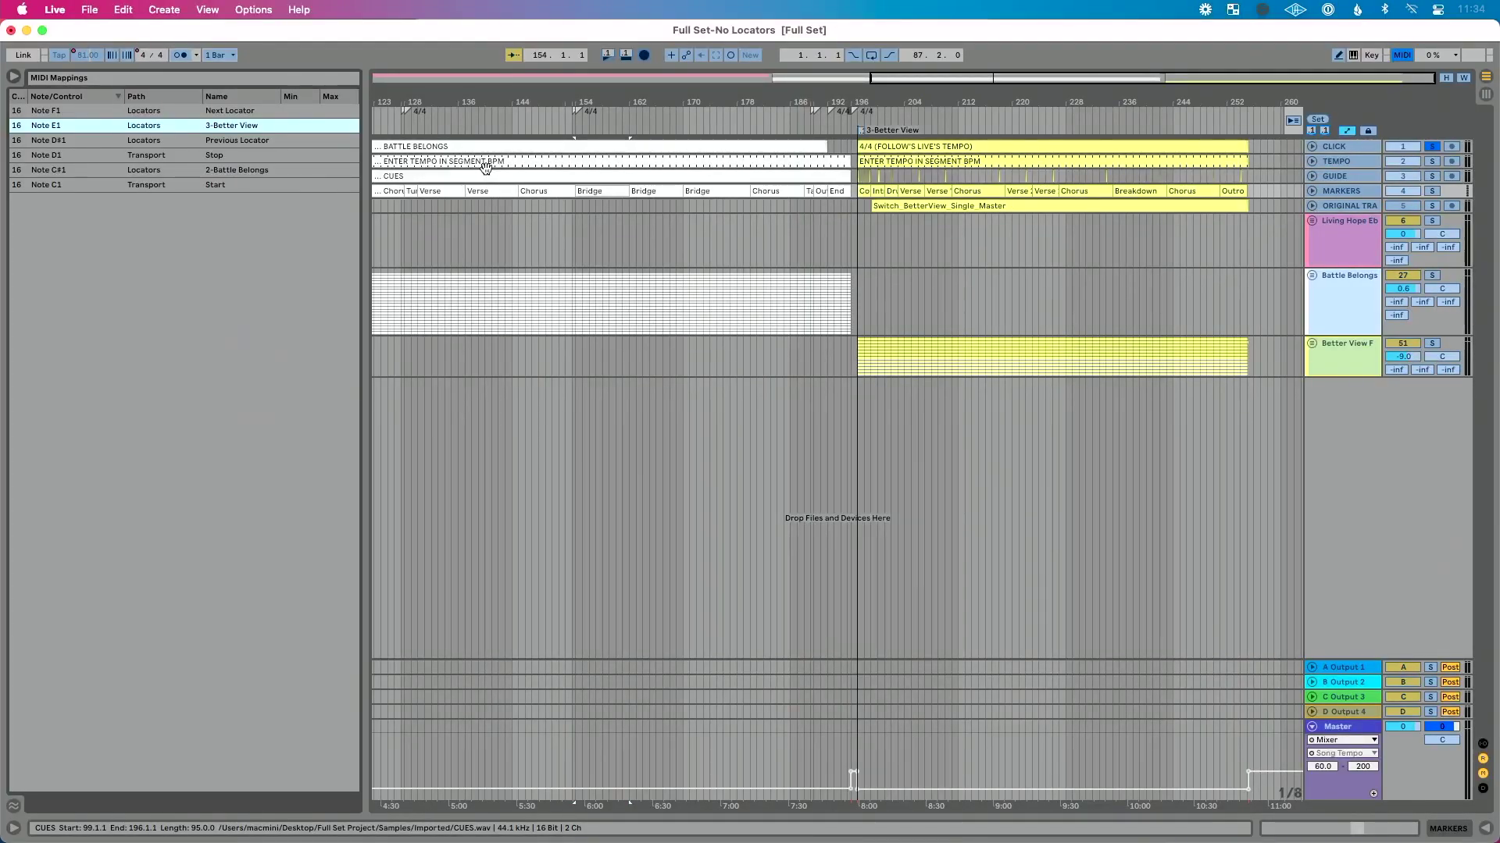
left_click(608, 56)
left_click(626, 56)
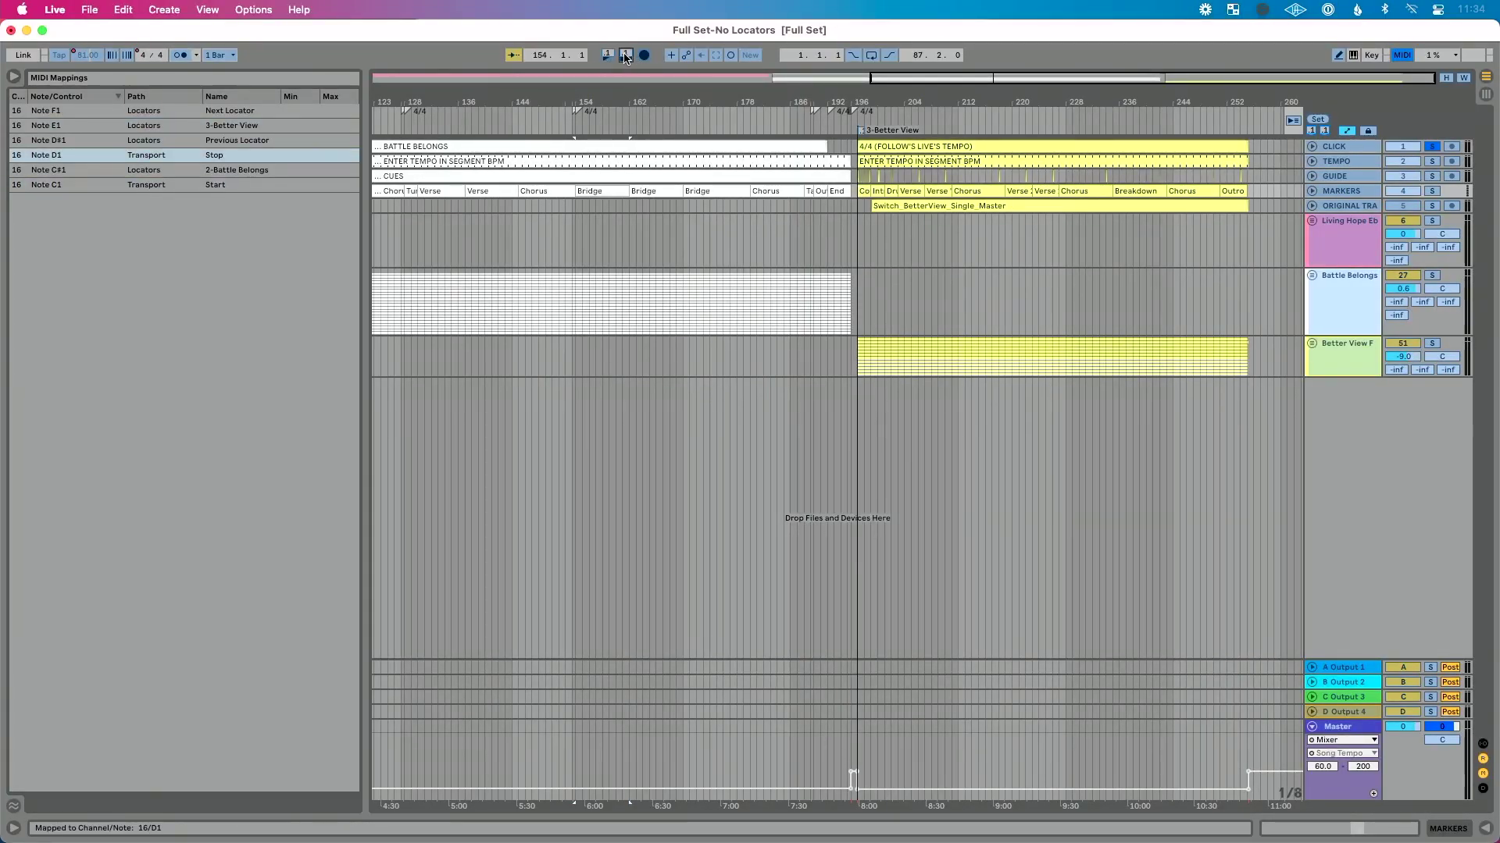
left_click(610, 57)
key("BackSpace")
left_click(625, 56)
key("BackSpace")
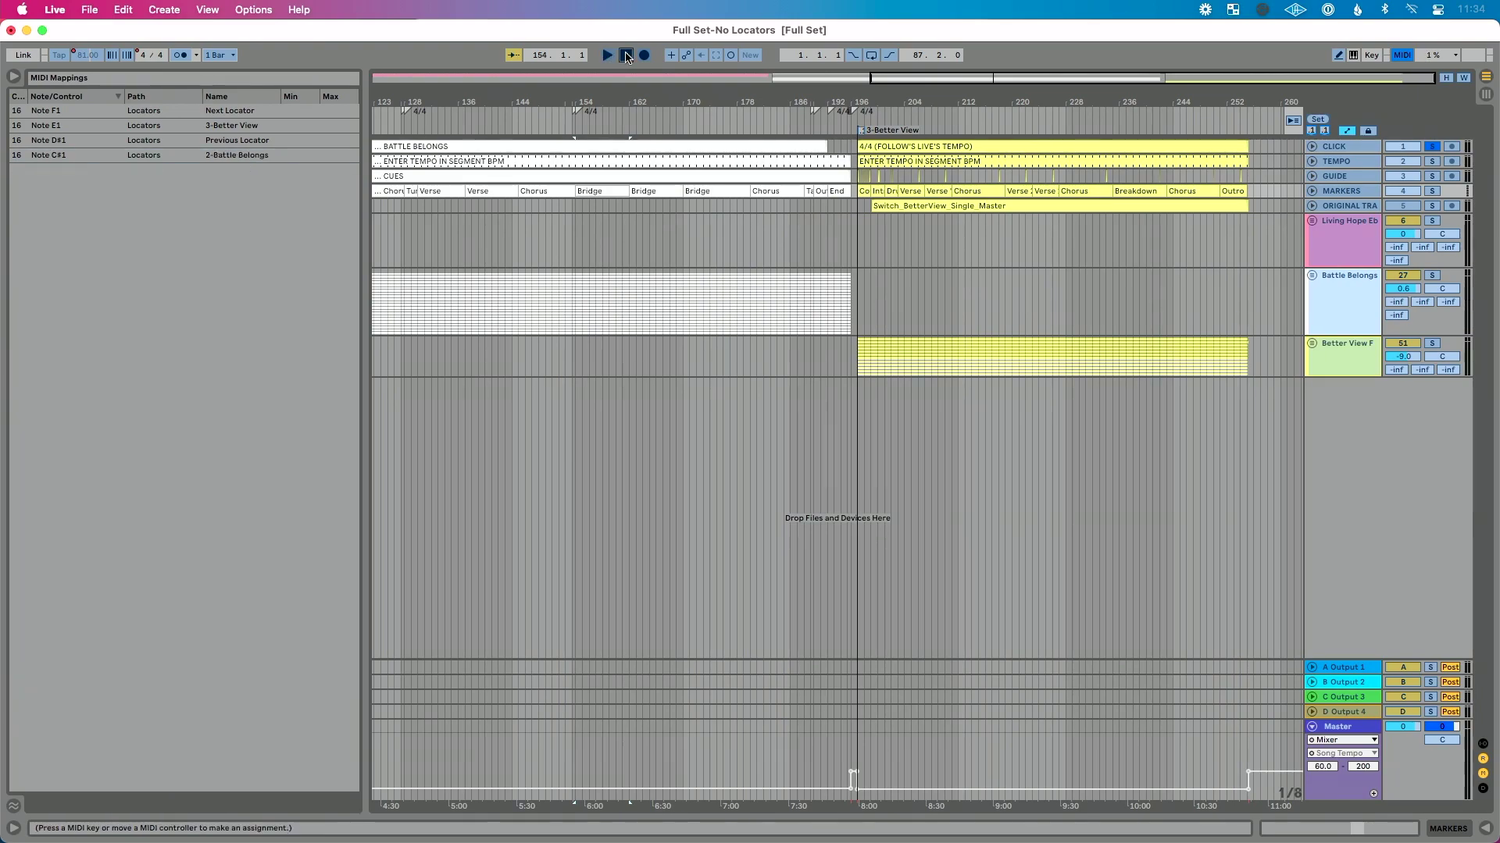
Remap transport Start to Note C1 and Stop to Note D1, then exit MIDI Map mode
left_click(608, 57)
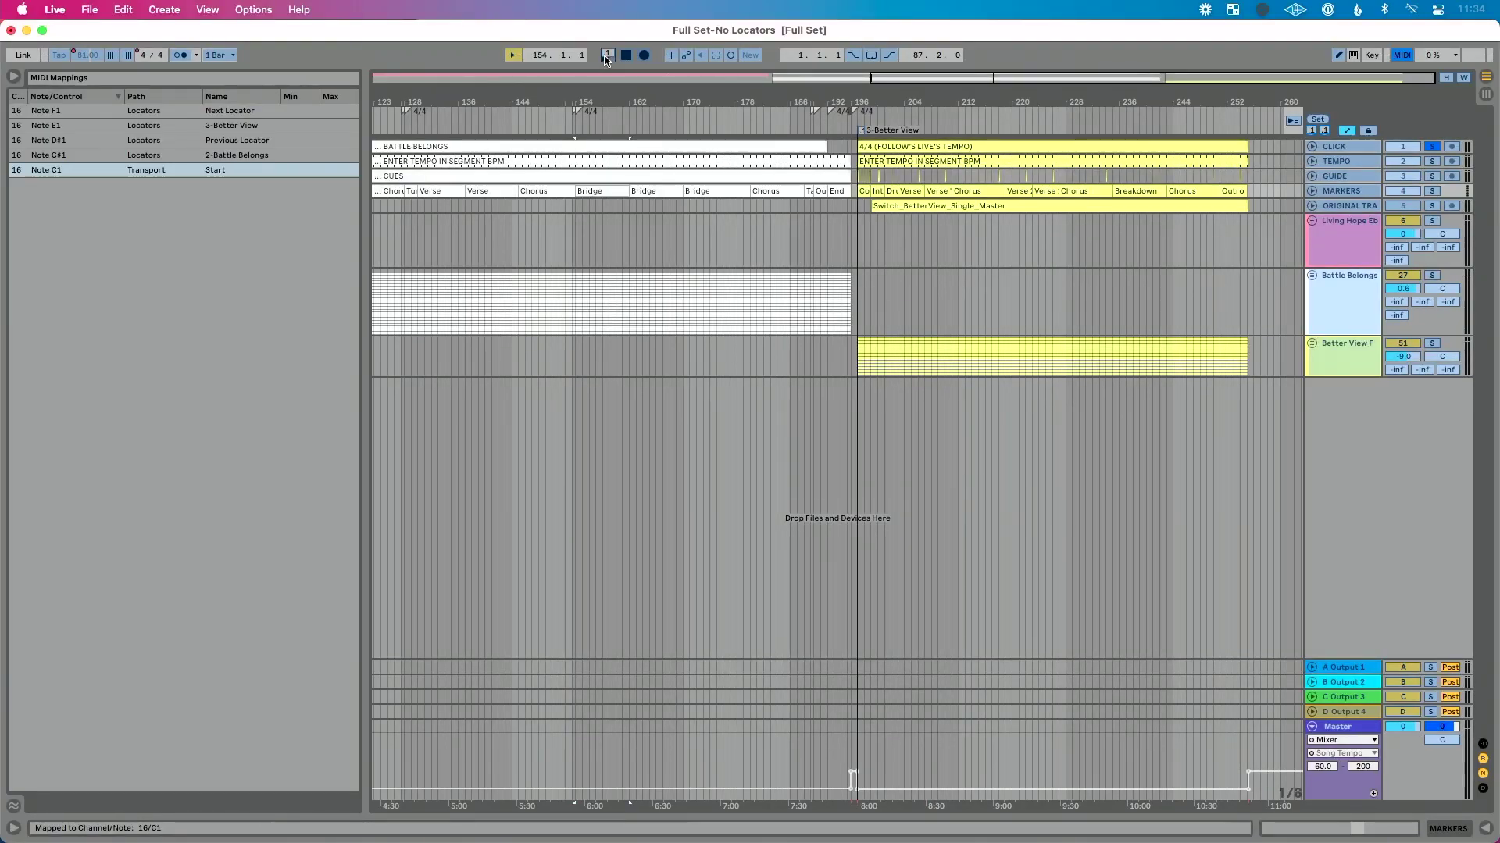
left_click(627, 56)
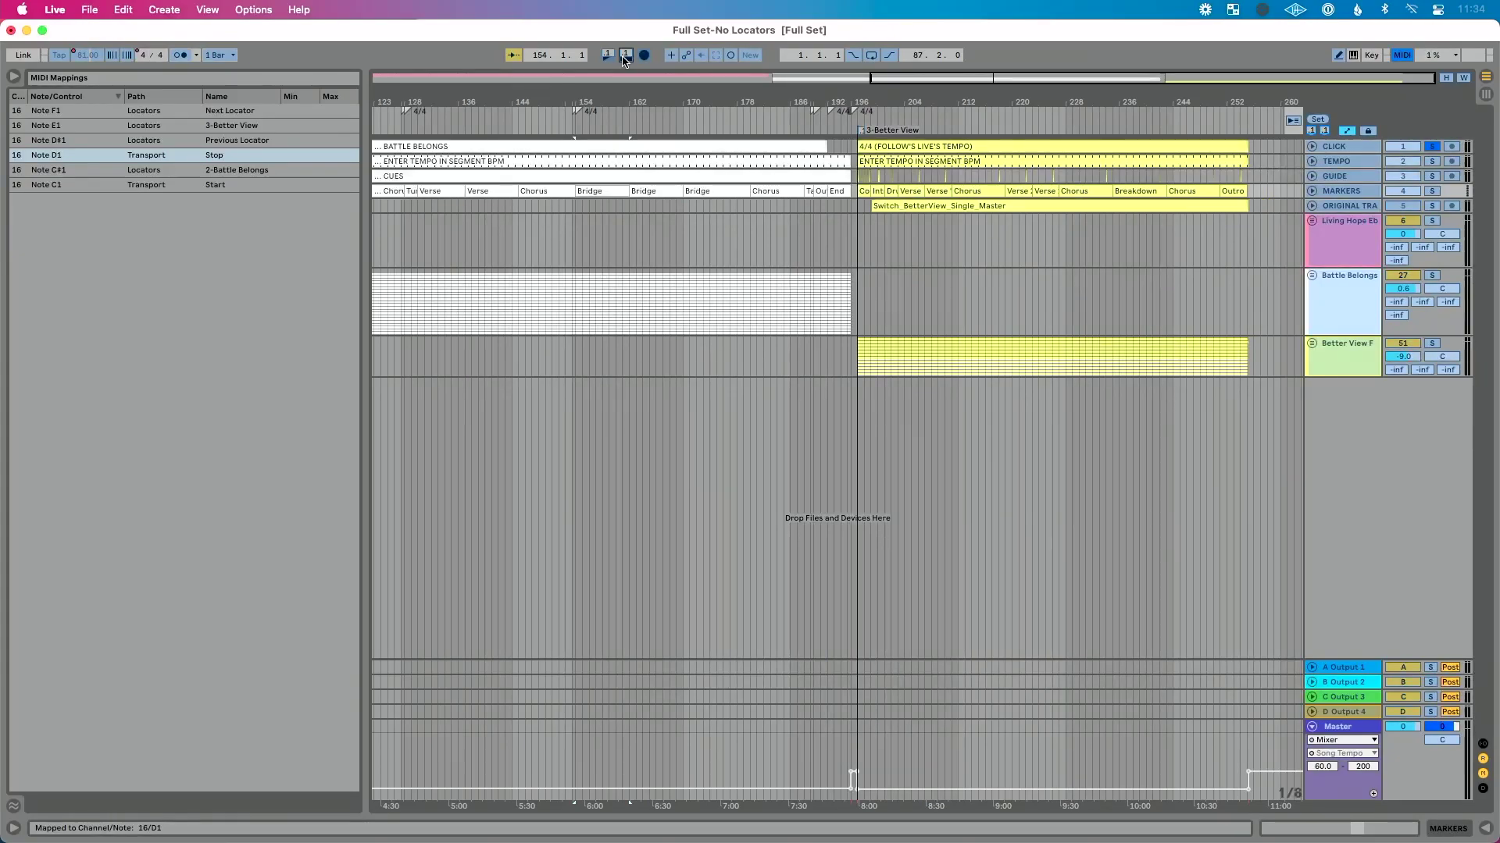
key("super+m")
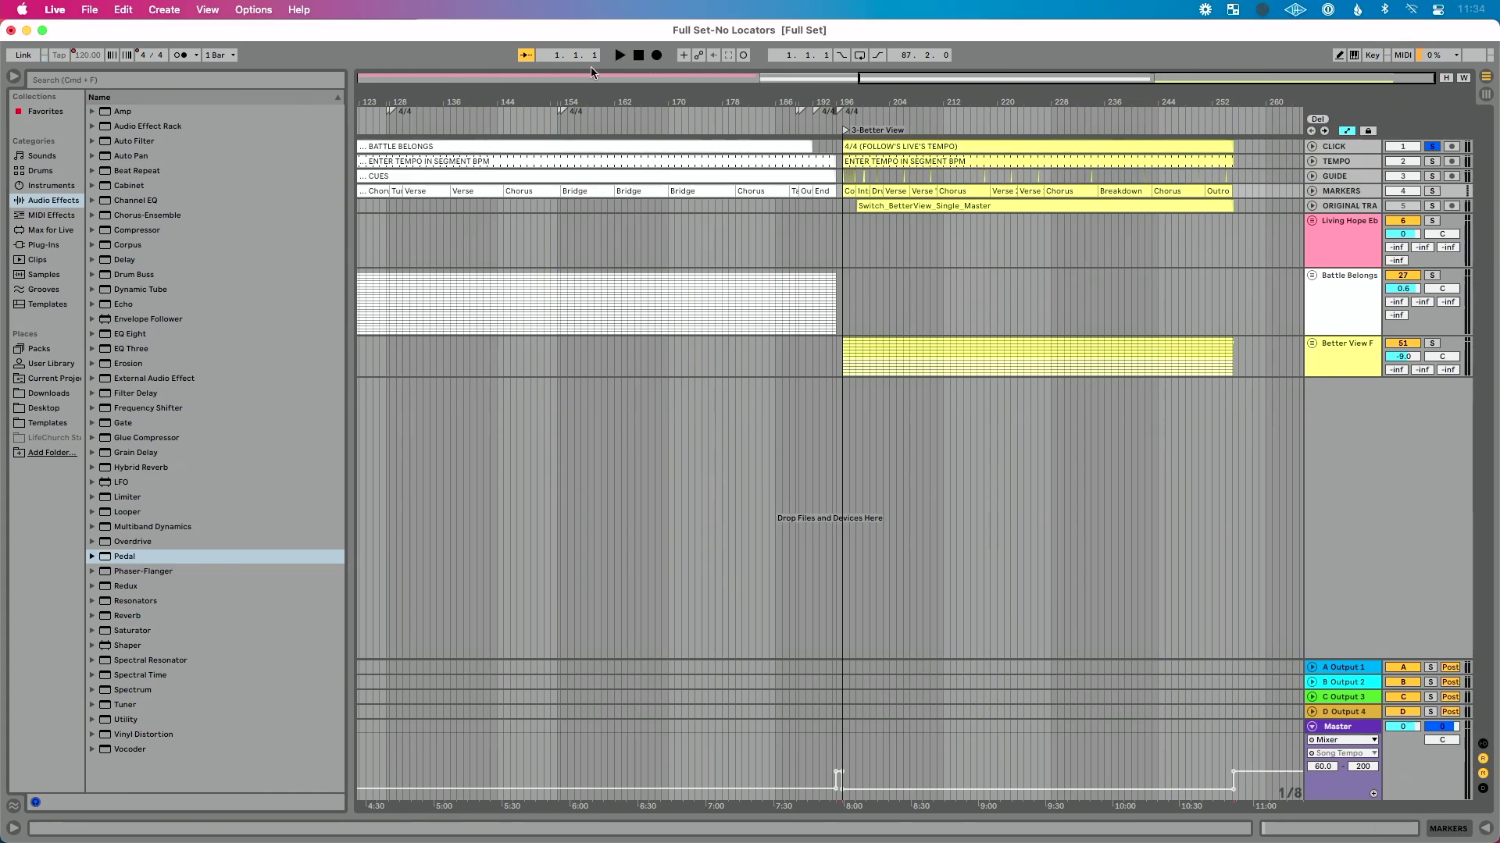
Hide the browser and test playback from bars 1, 99 and 197 with the mapped controls
left_click(11, 79)
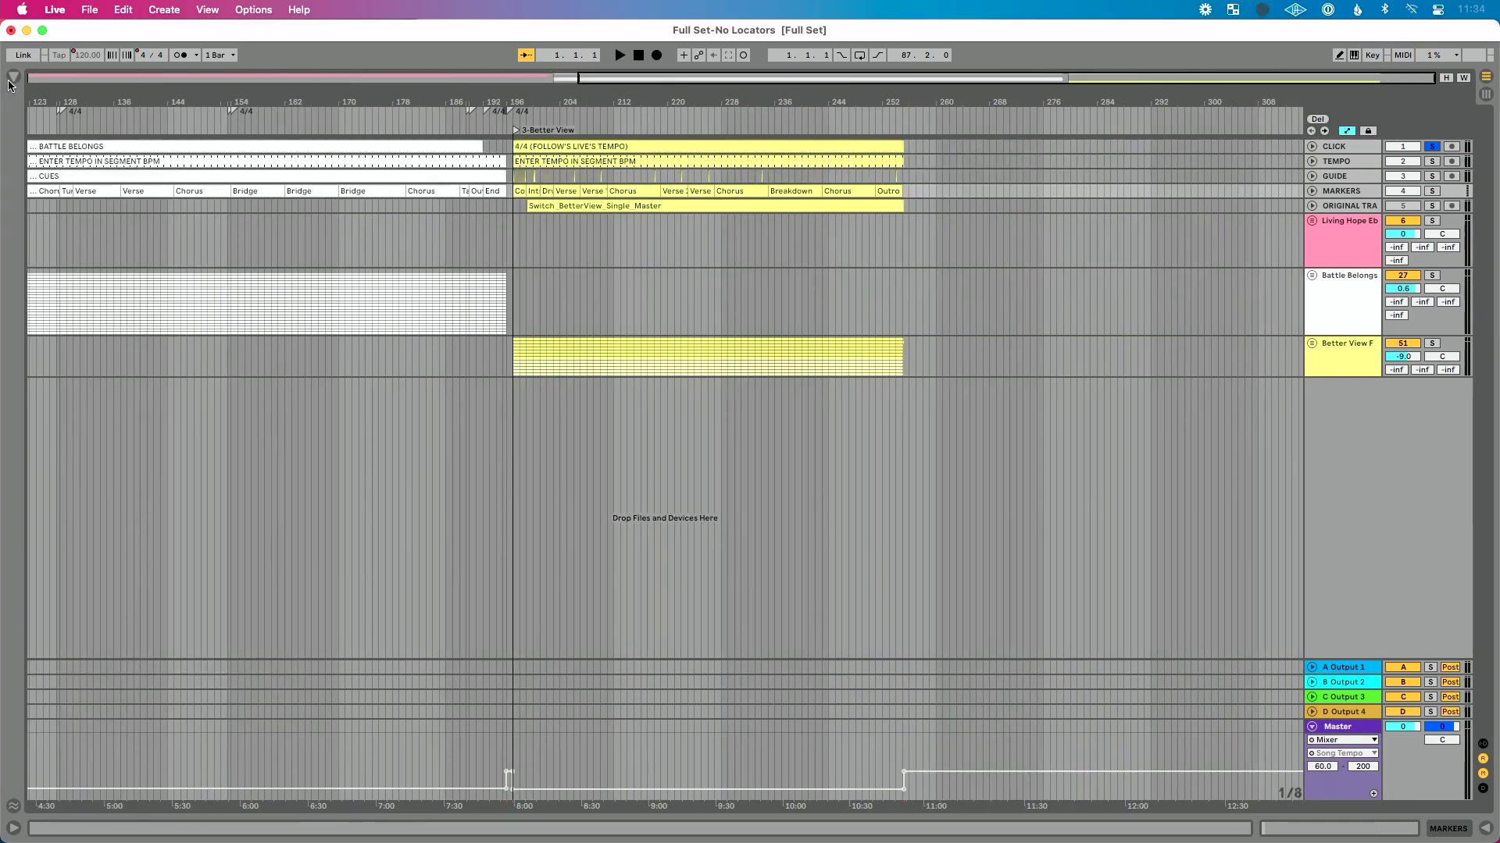
key("space")
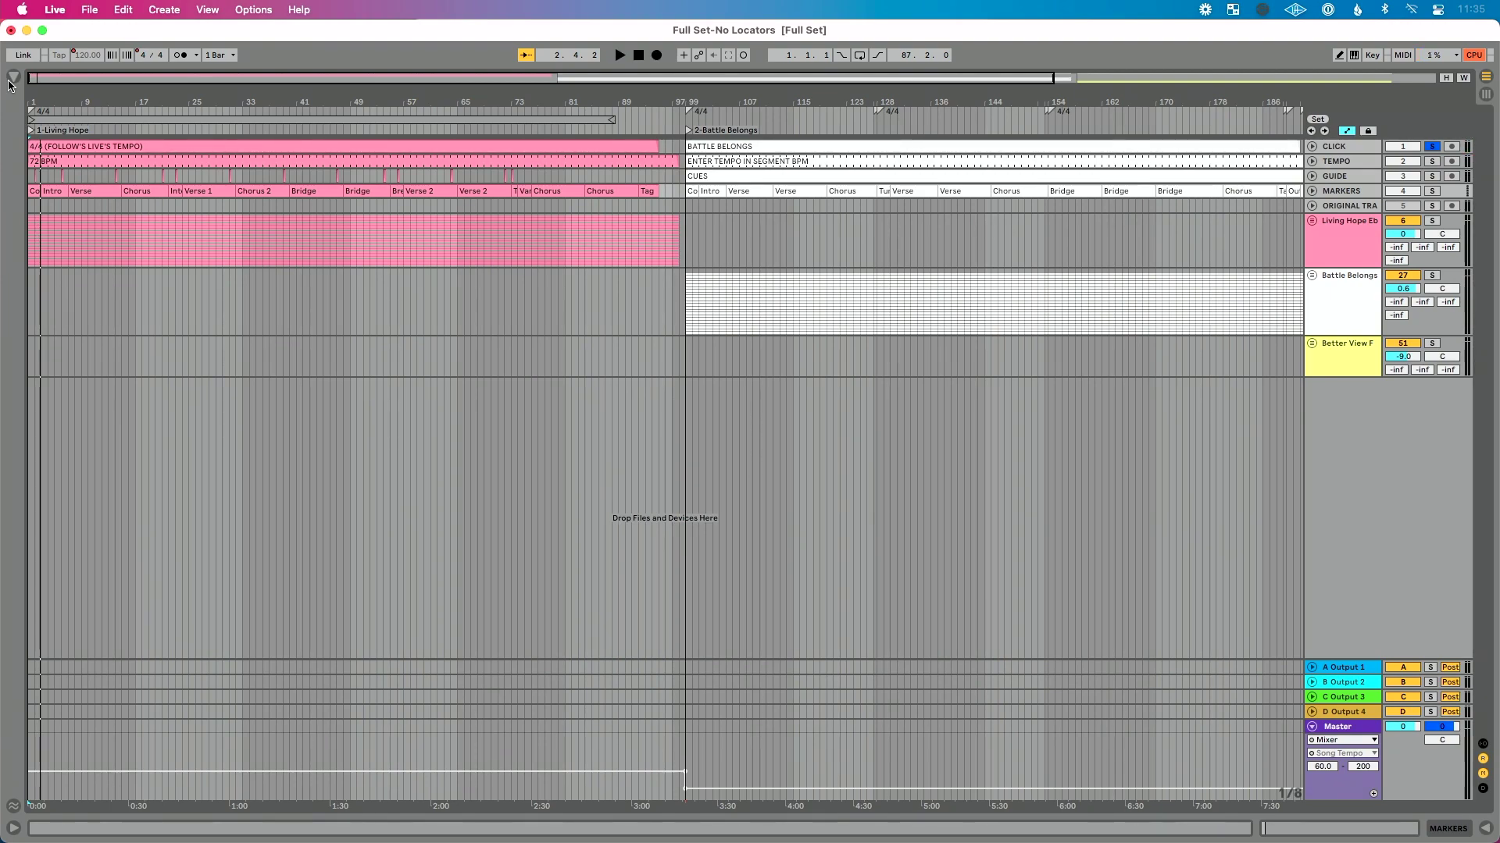
key("Home")
key("space")
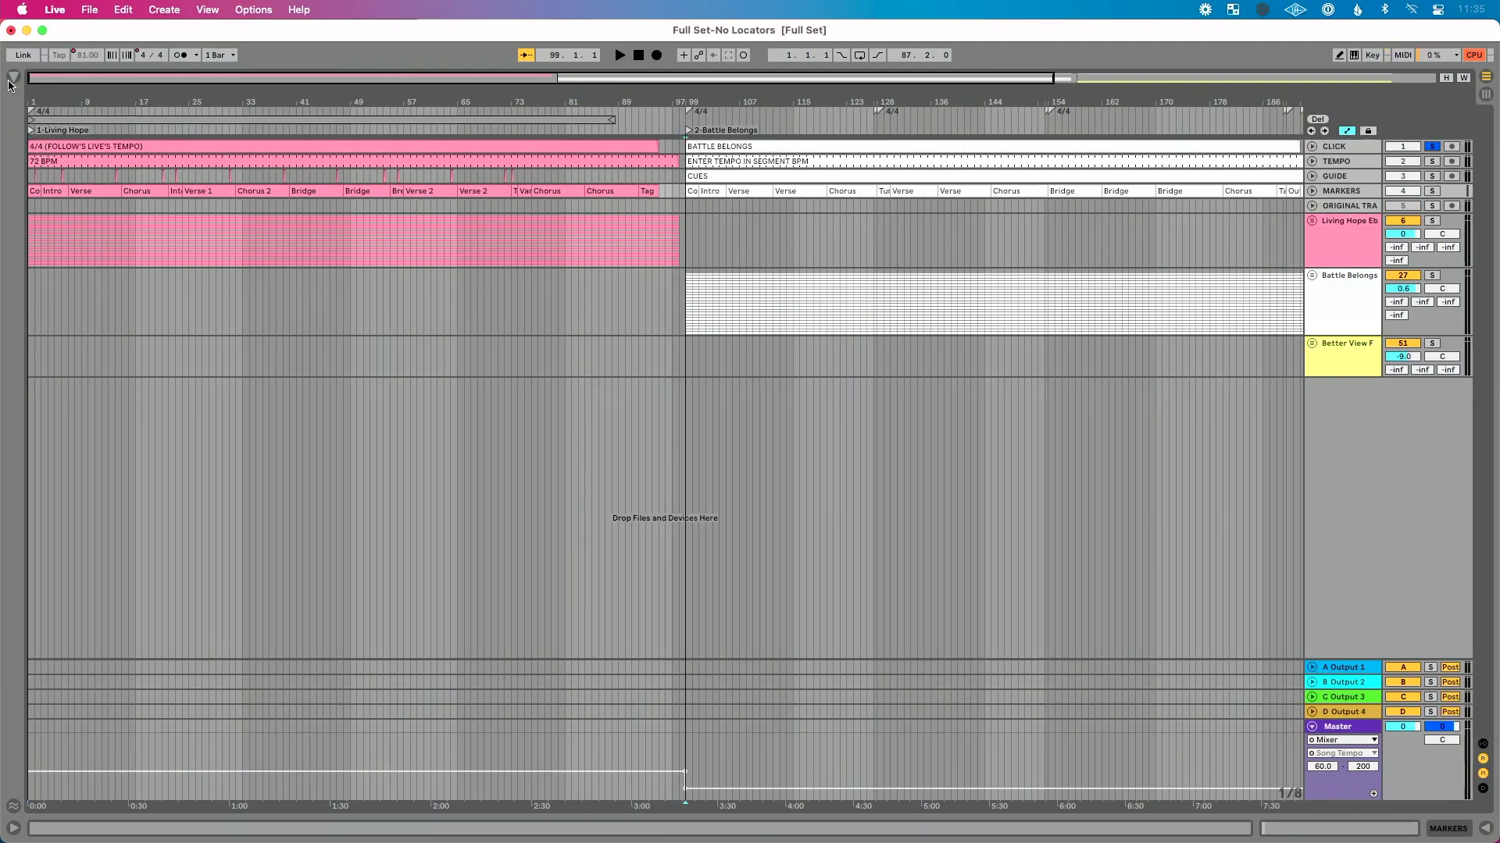
key("space")
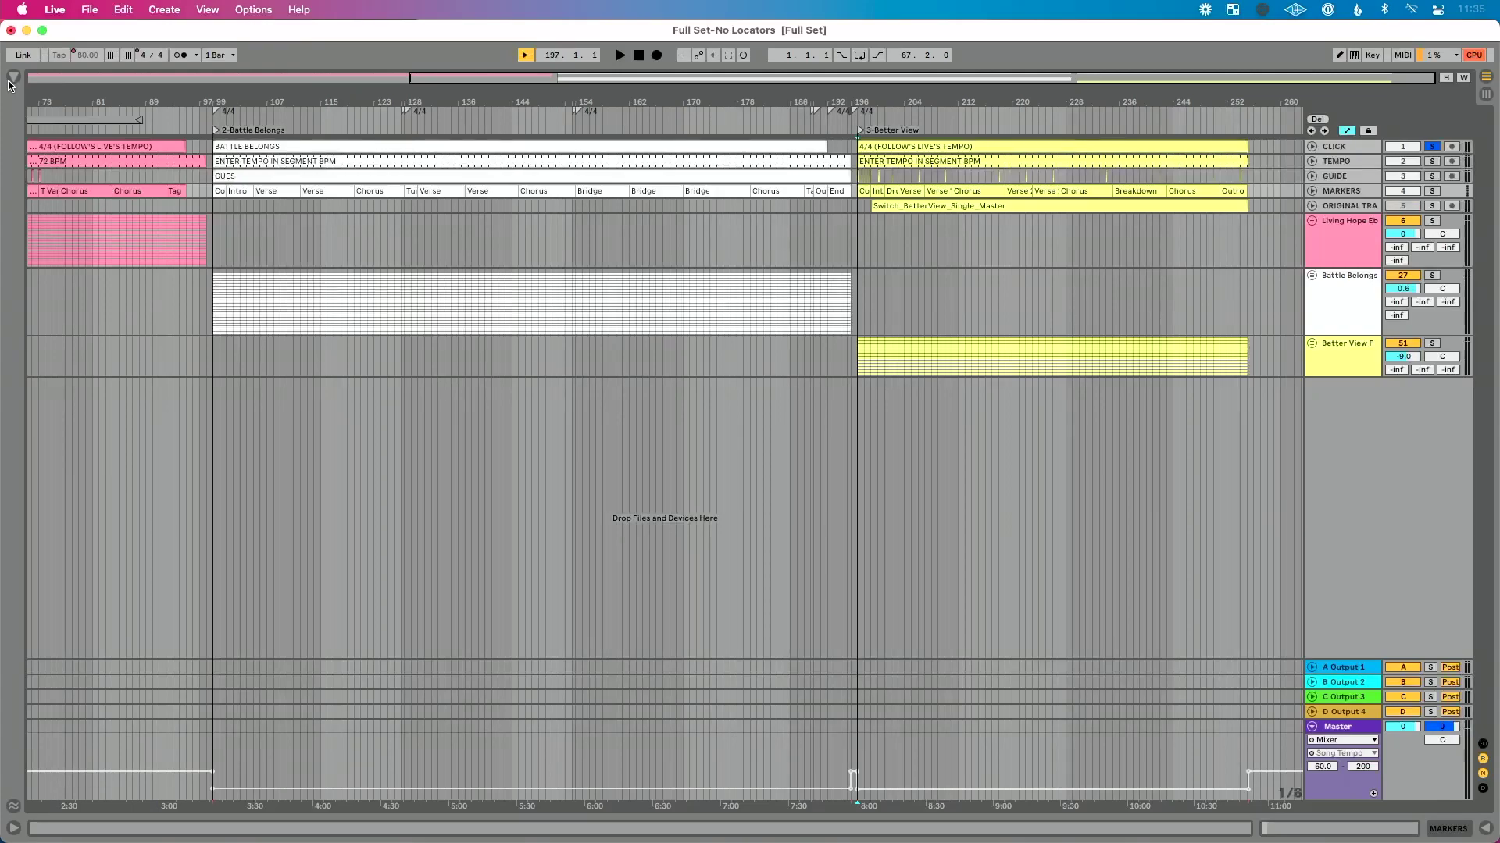
key("space")
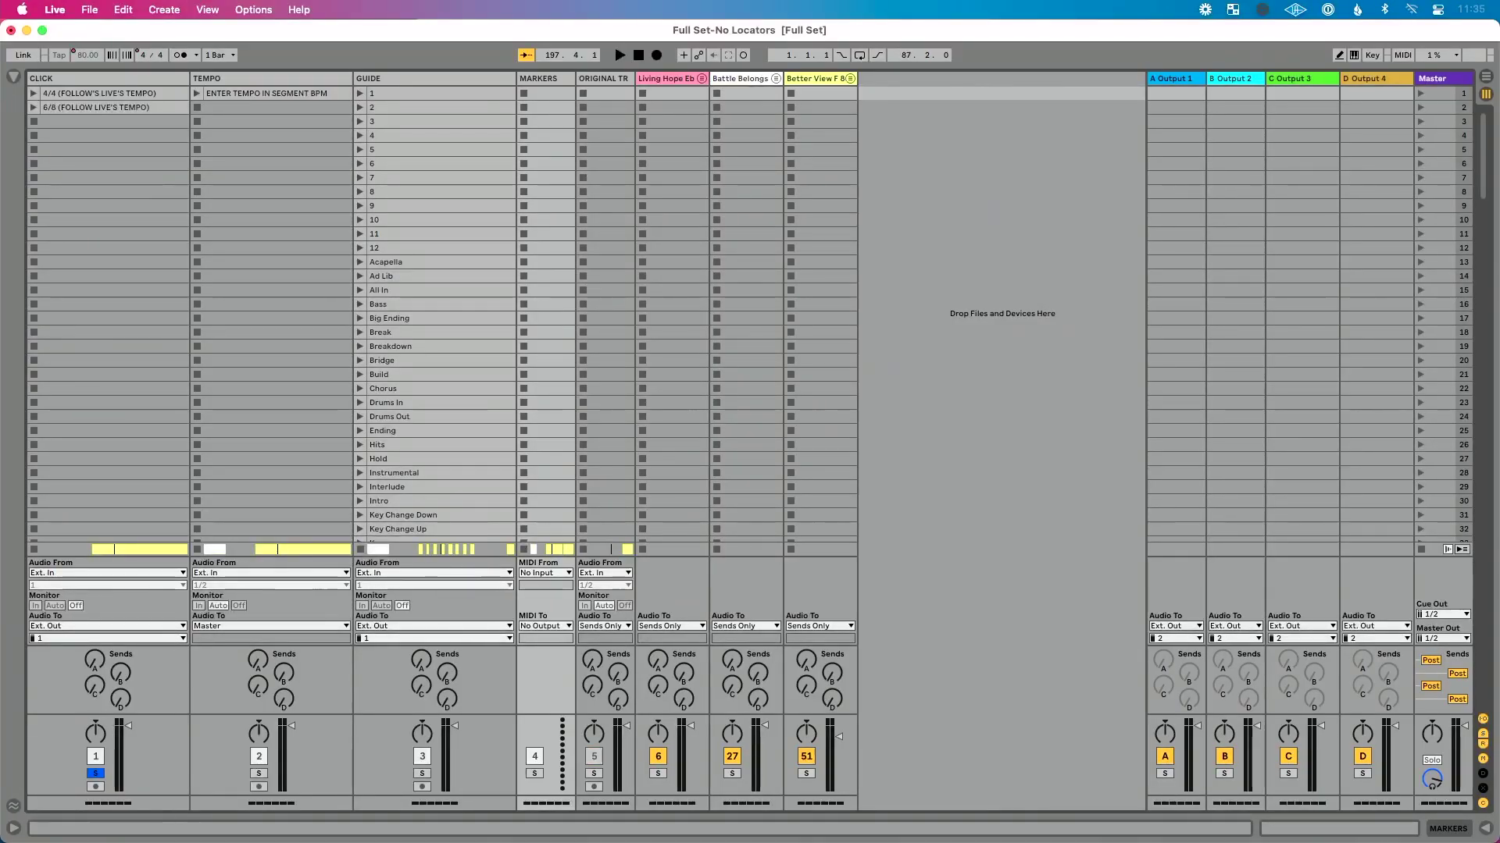
left_click(1428, 96)
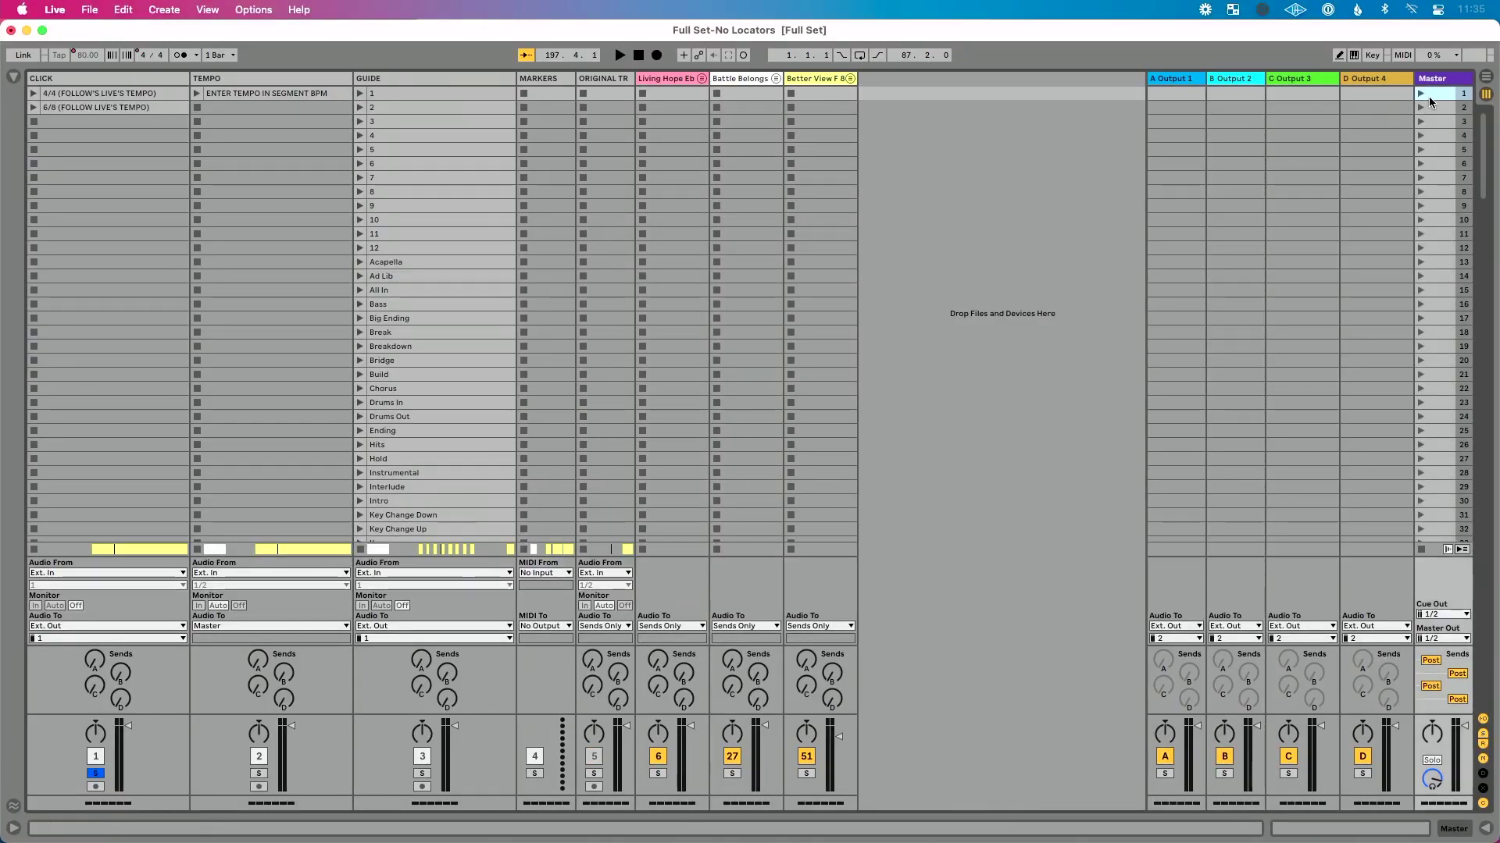
left_click(1433, 107)
left_click(1437, 121)
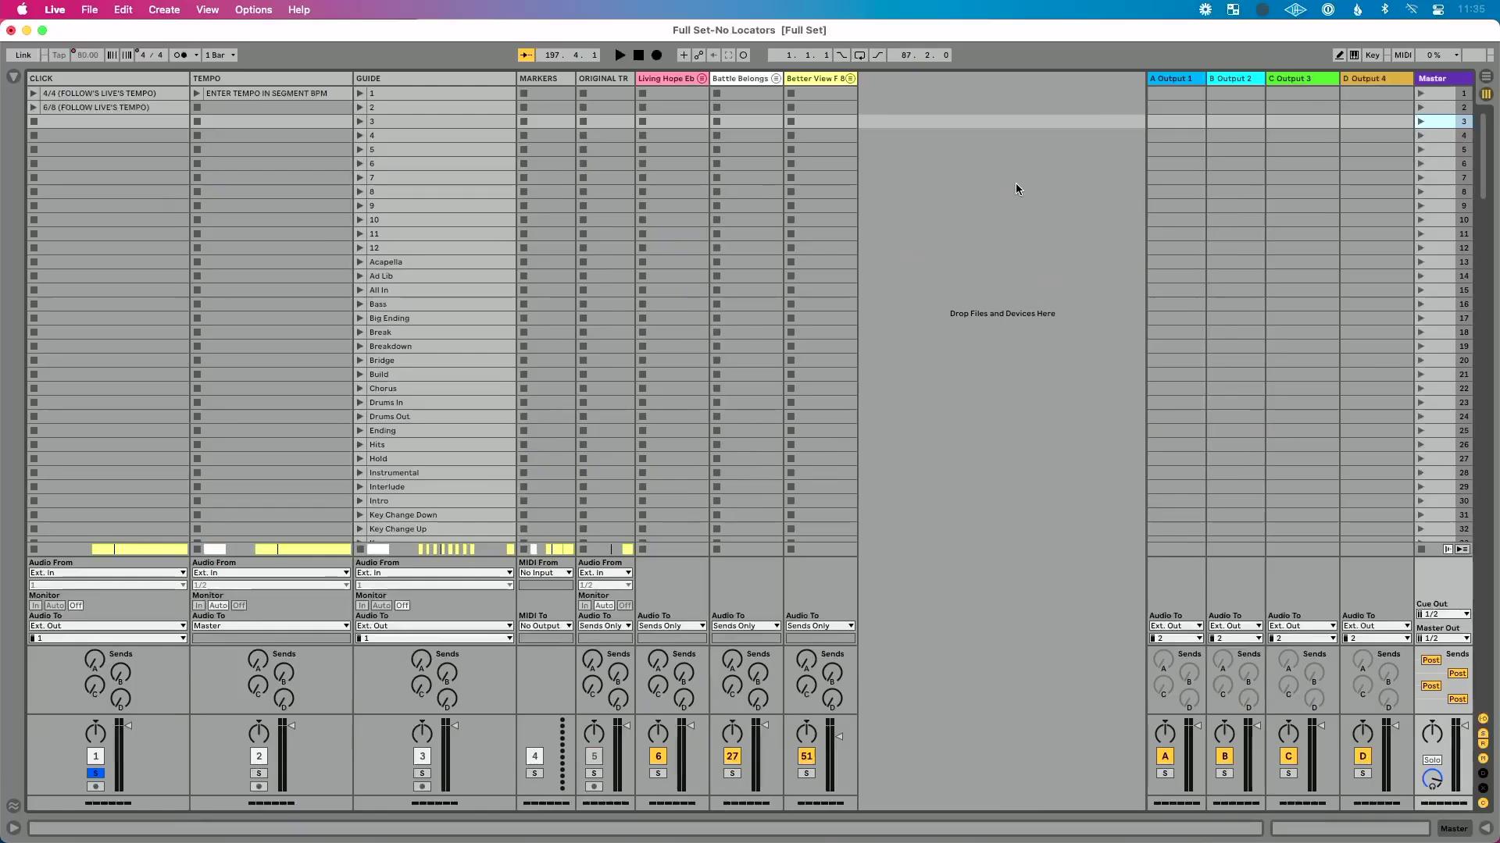
key("Tab")
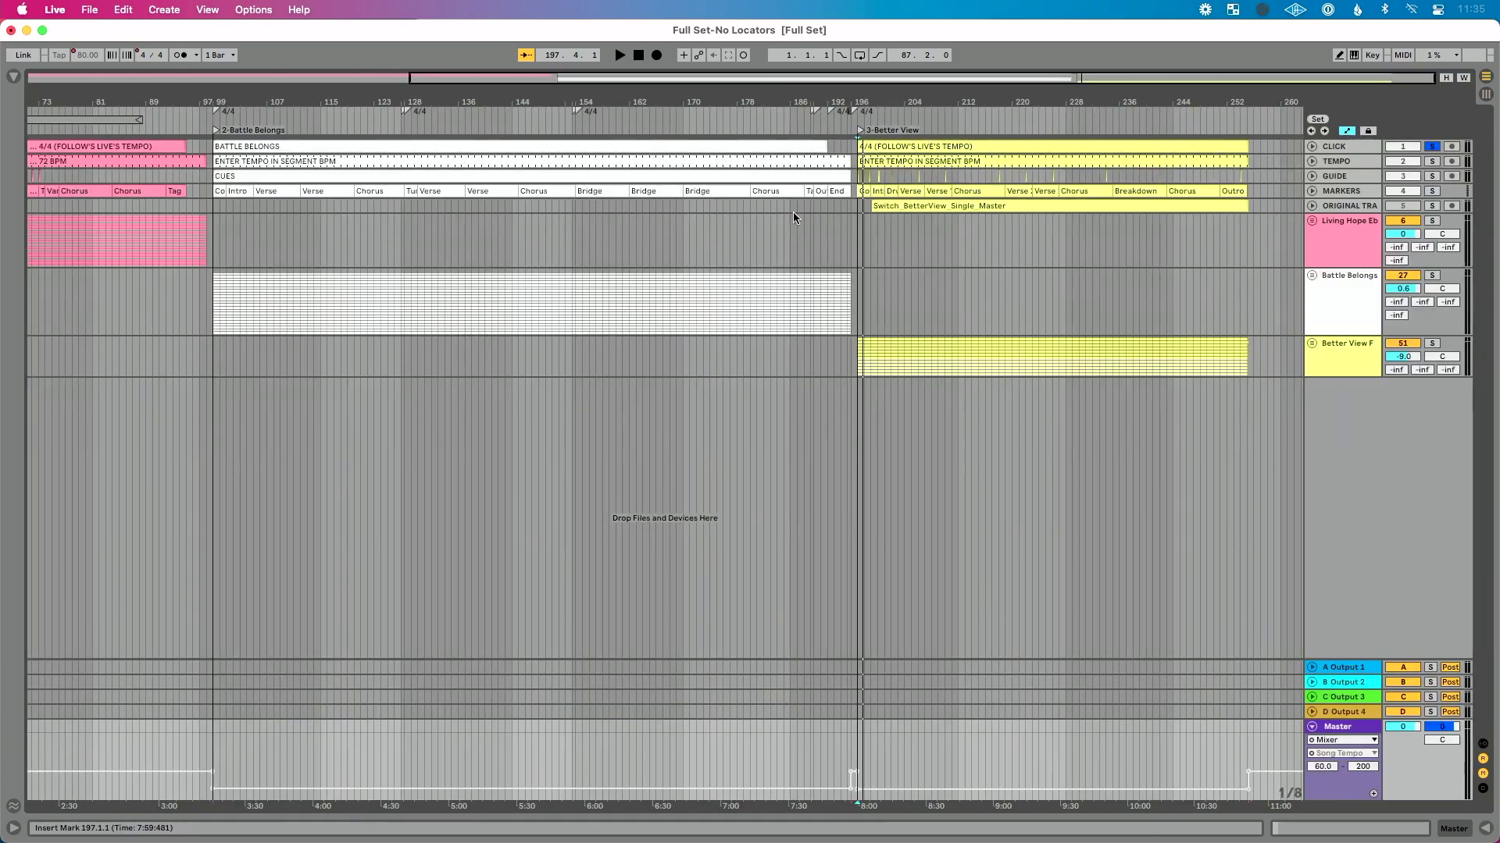
Fit the whole set, Living Hope through Better View, into the arrangement view
key("w")
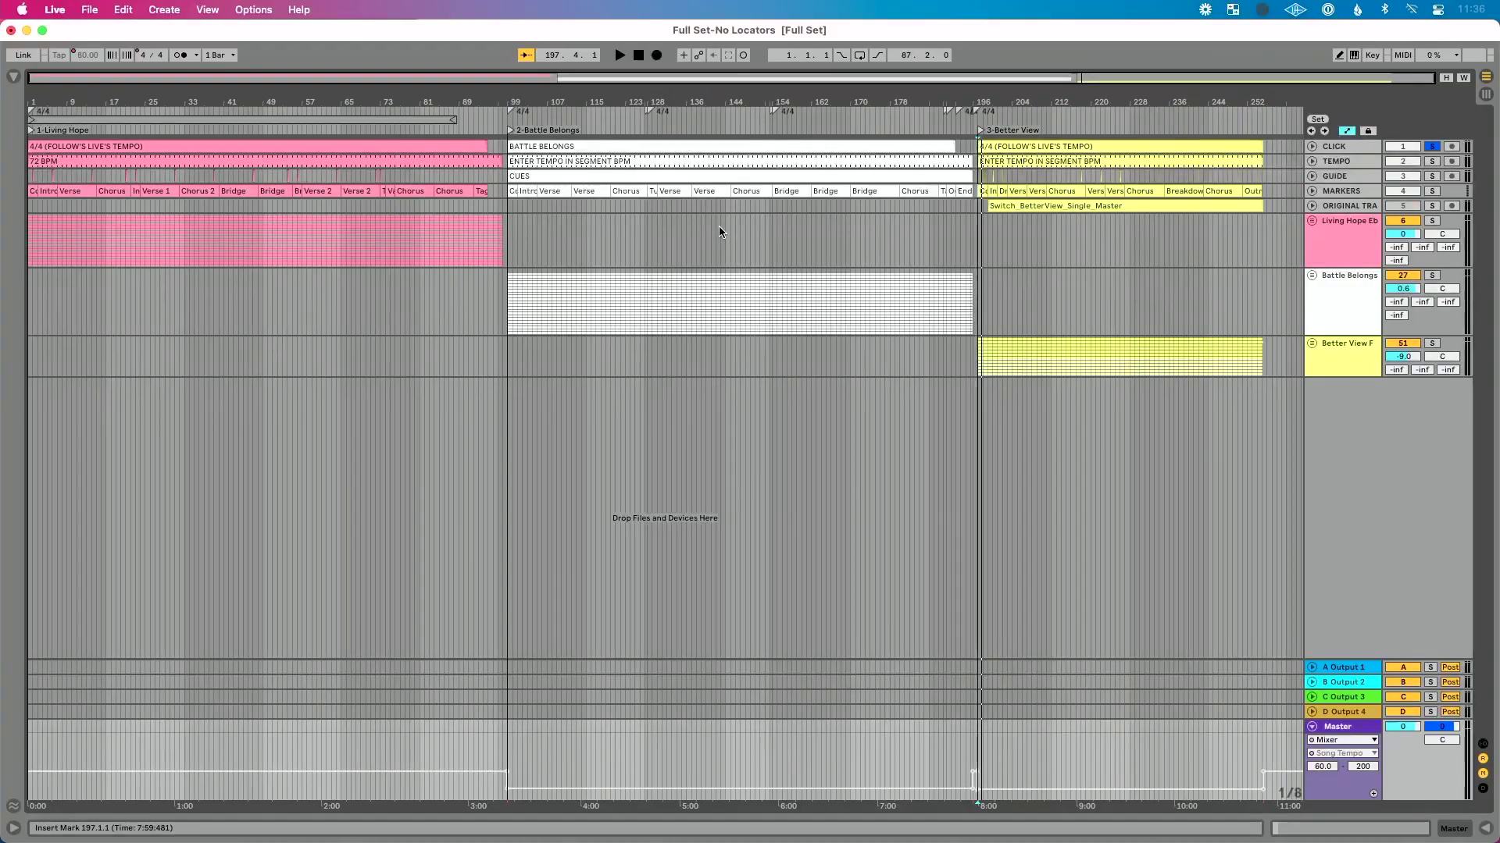
key("super+m")
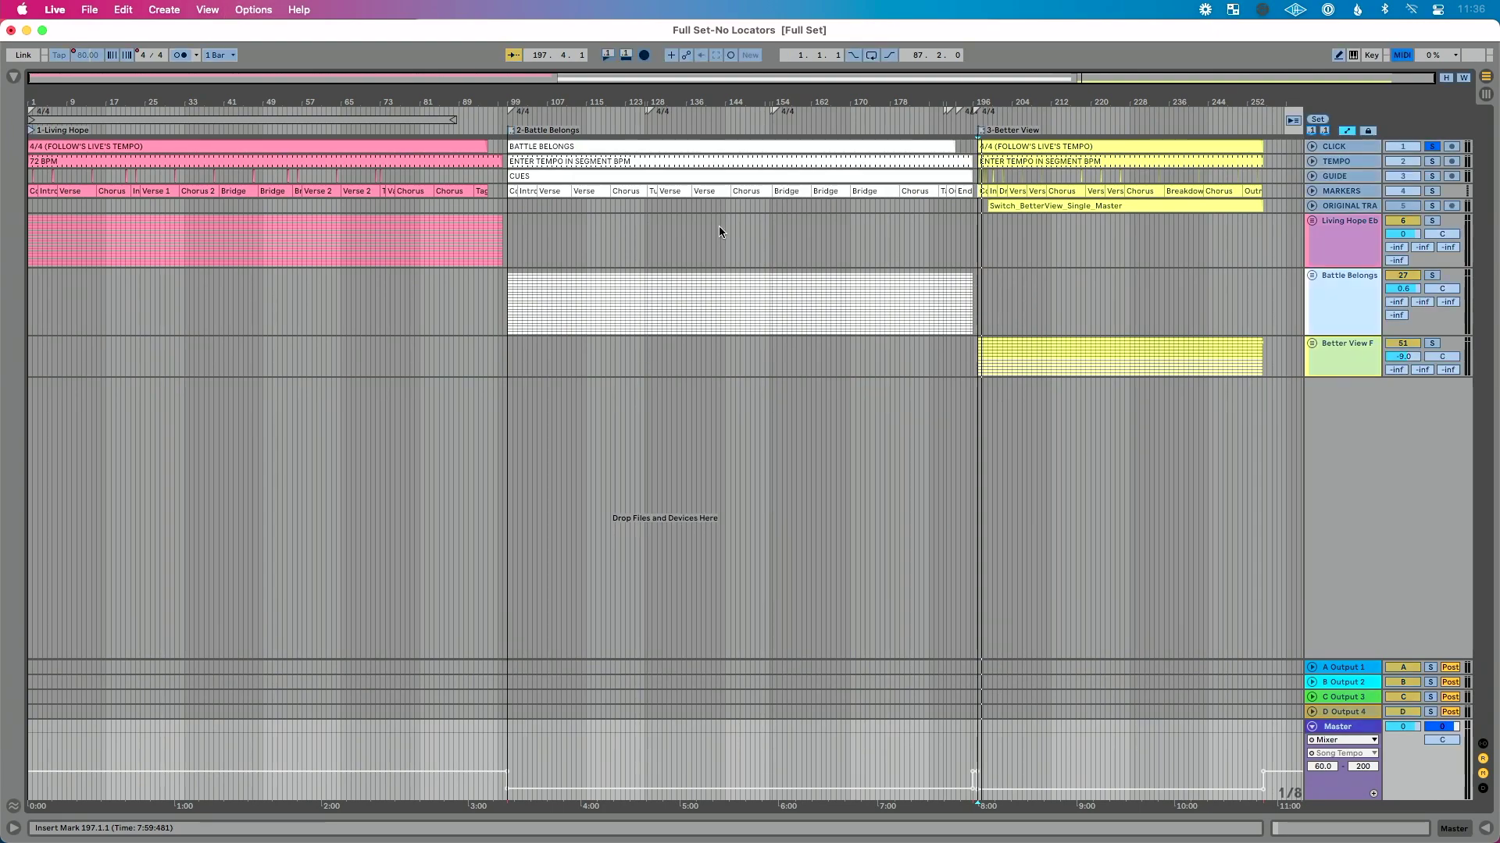
Assign computer keys 1, 2 and 3 to the Living Hope, Battle Belongs and Better View locators
left_click(509, 131)
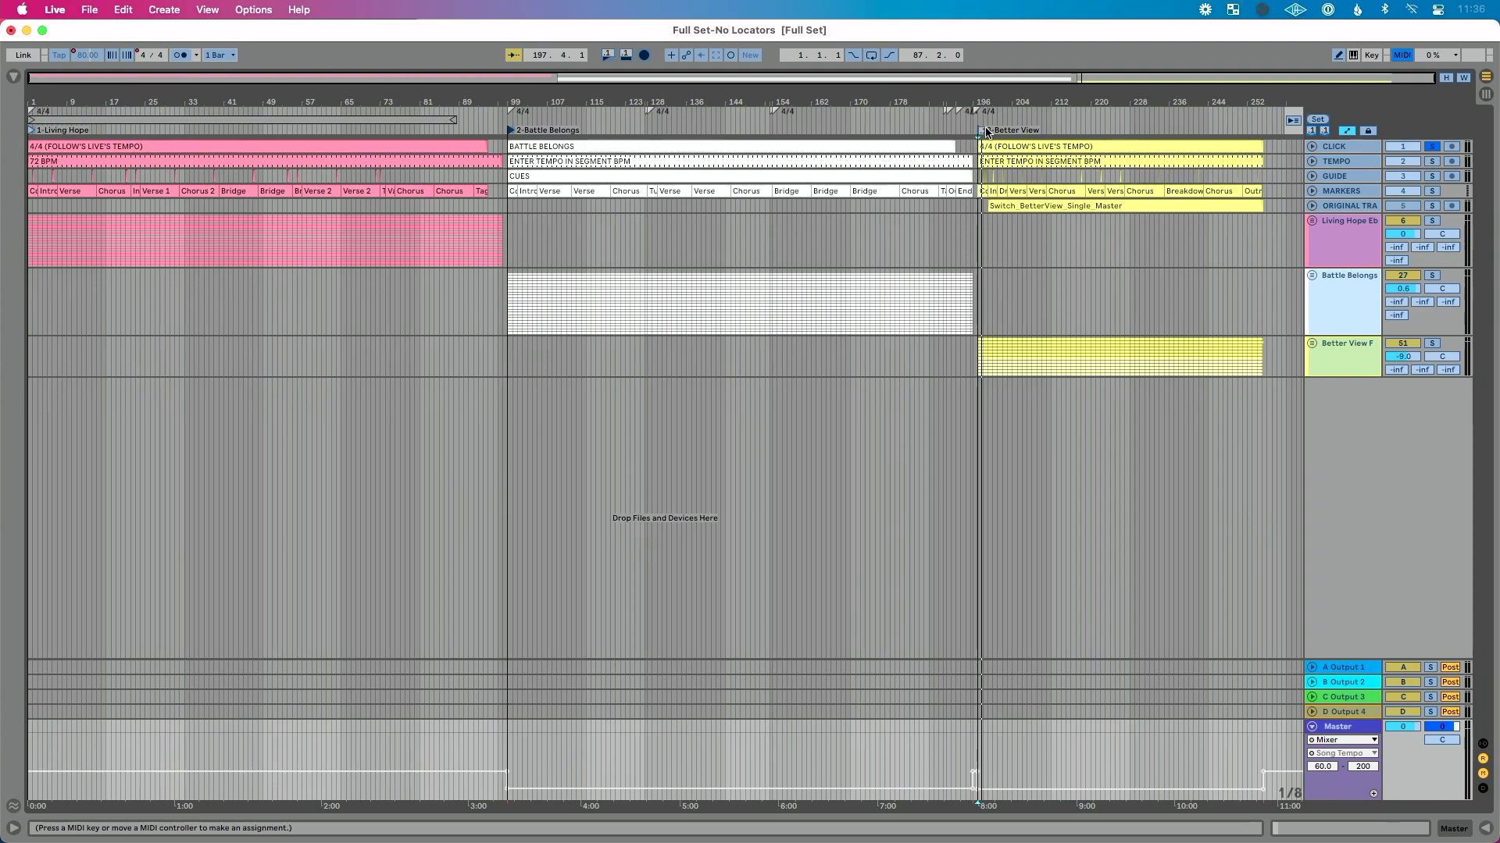
left_click(29, 131)
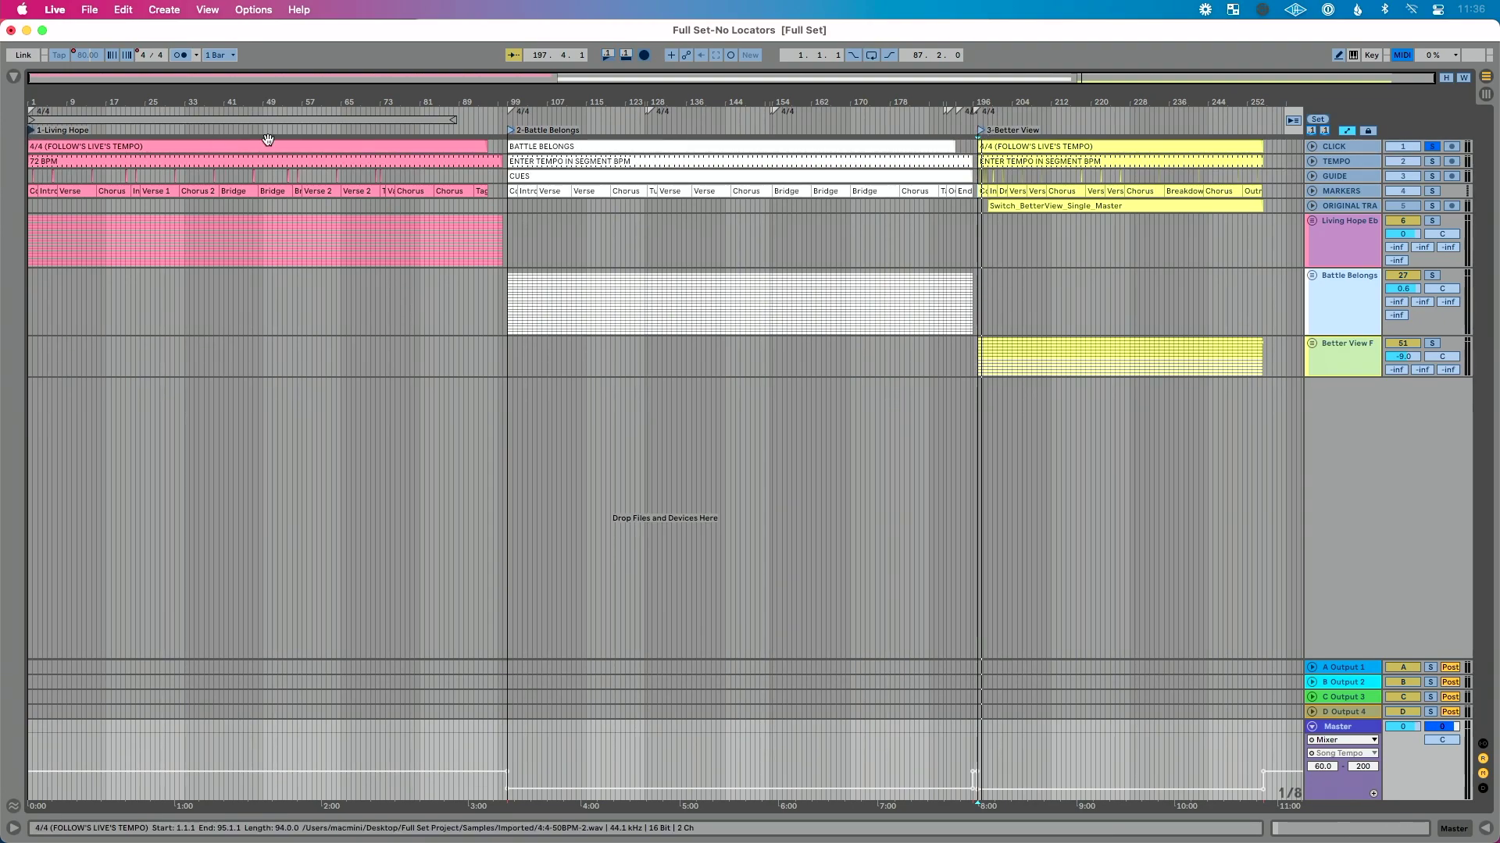
key("super+k")
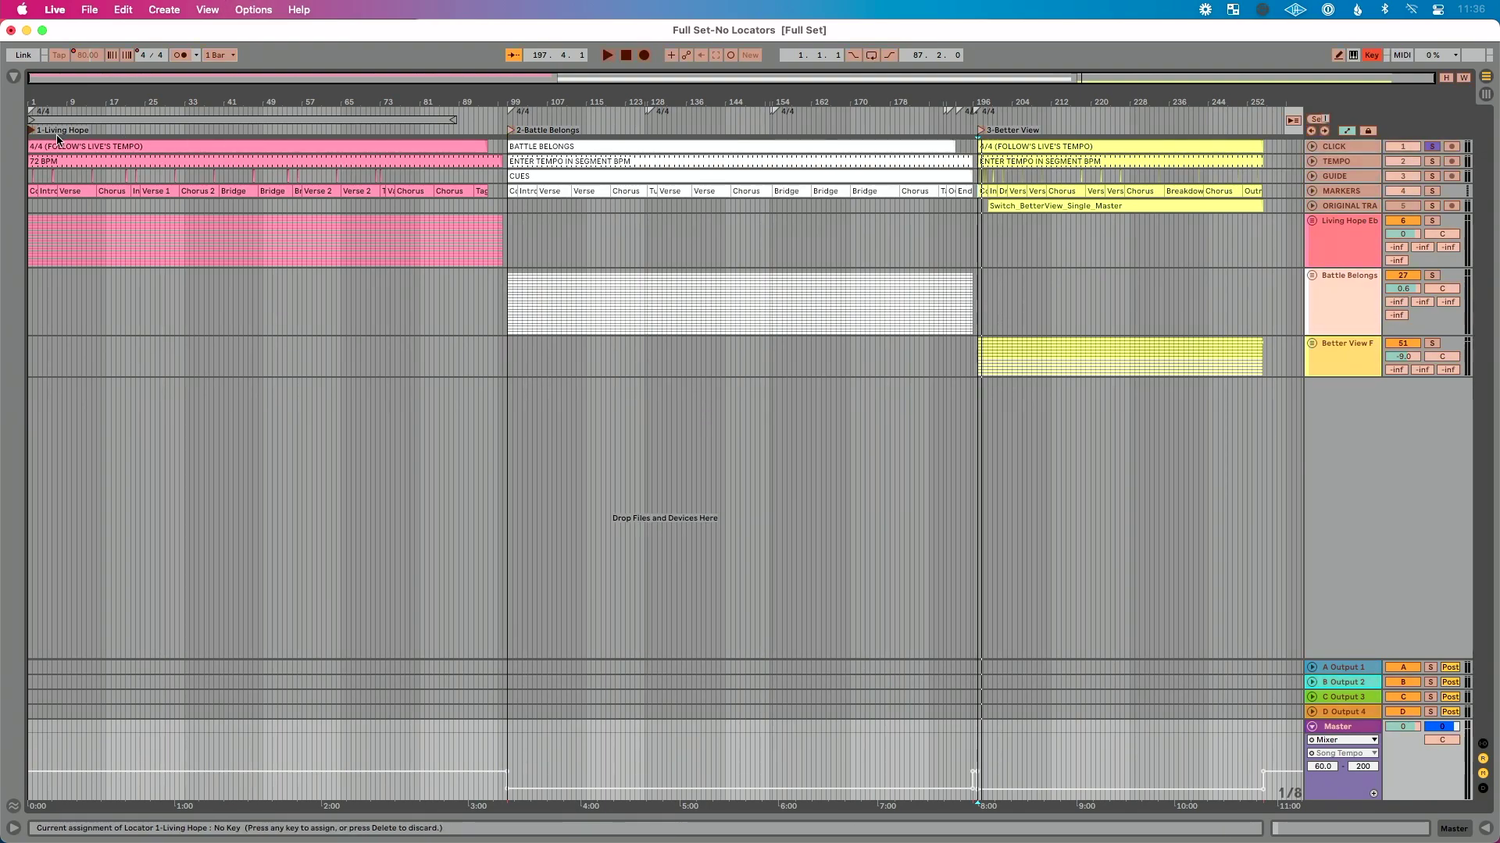
key("1")
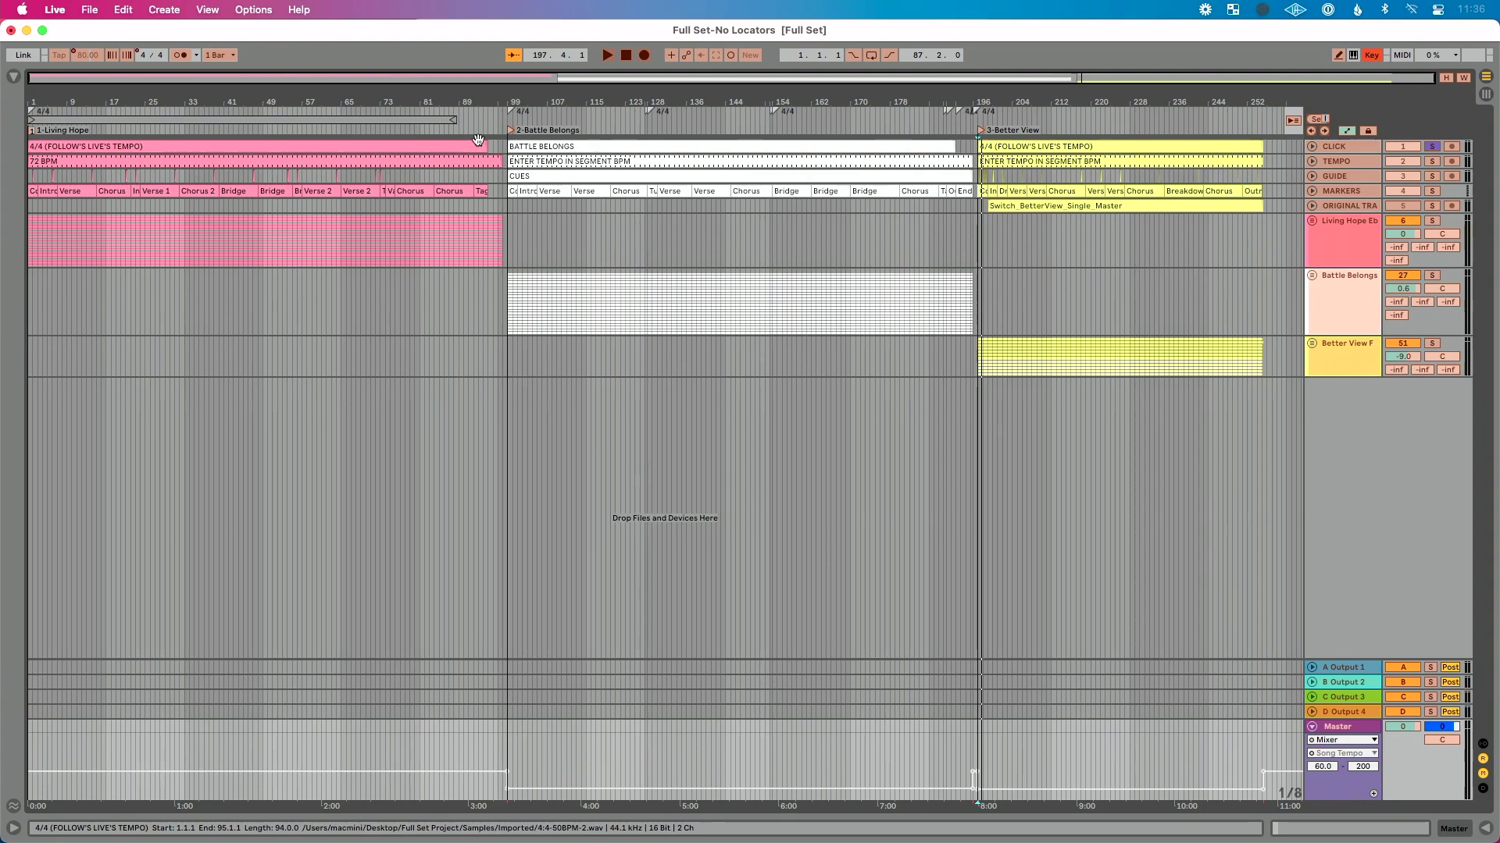
left_click(512, 131)
key("2")
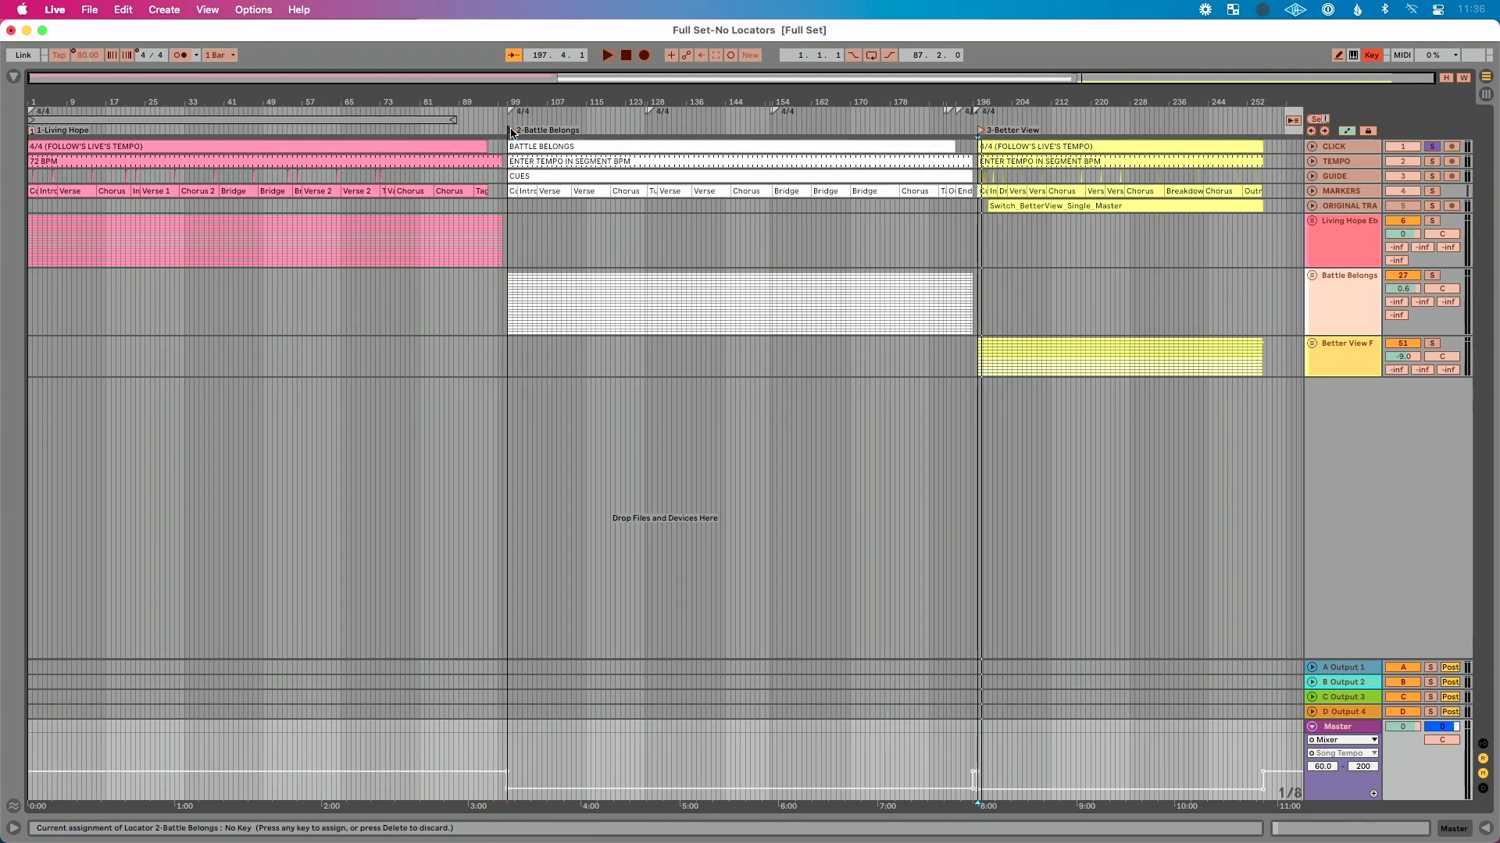
left_click(984, 133)
key("3")
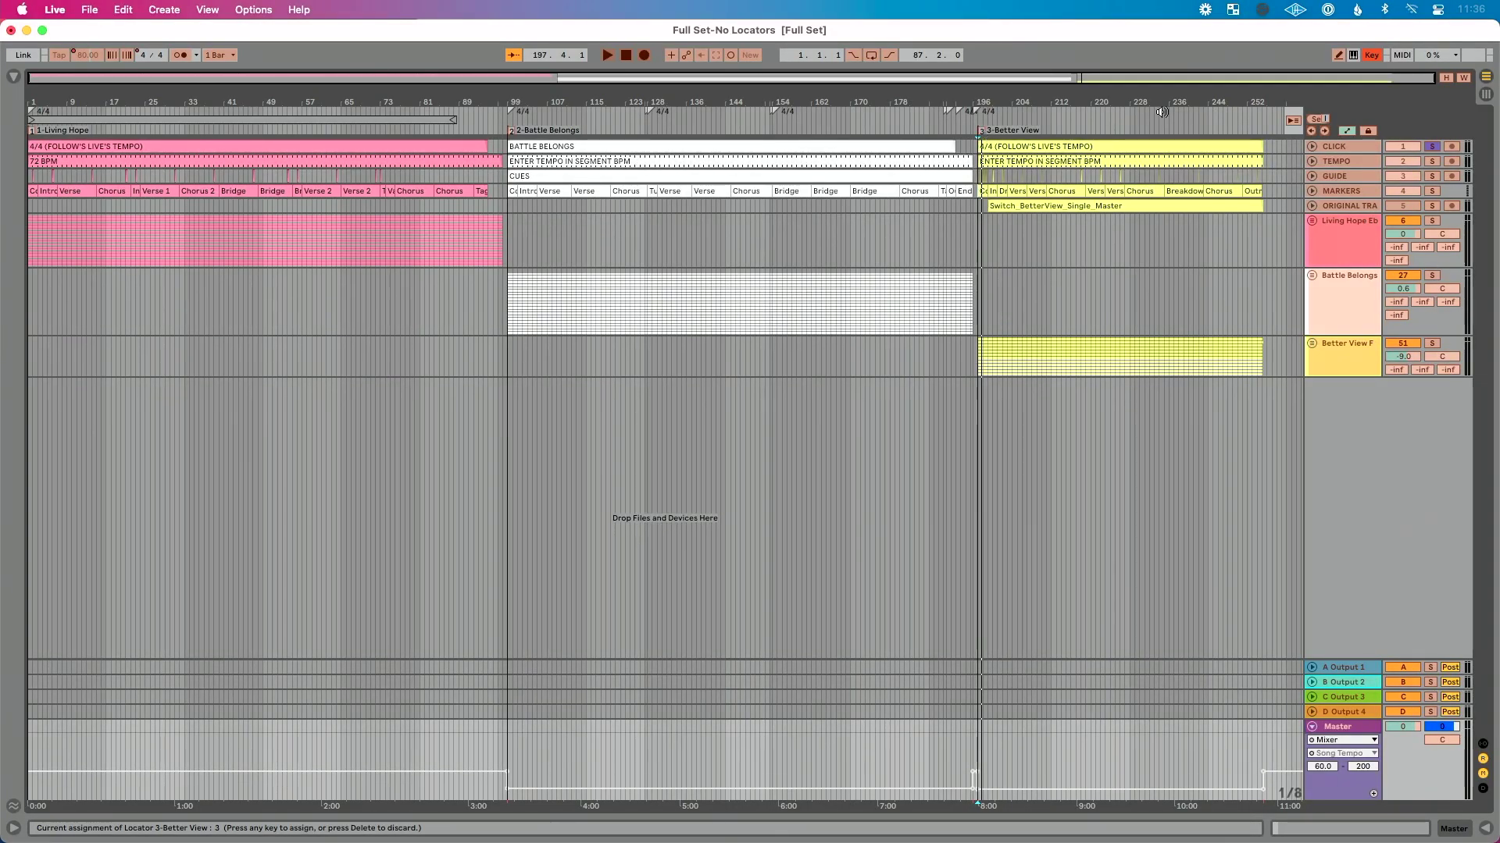
left_click(1373, 55)
left_click(1403, 55)
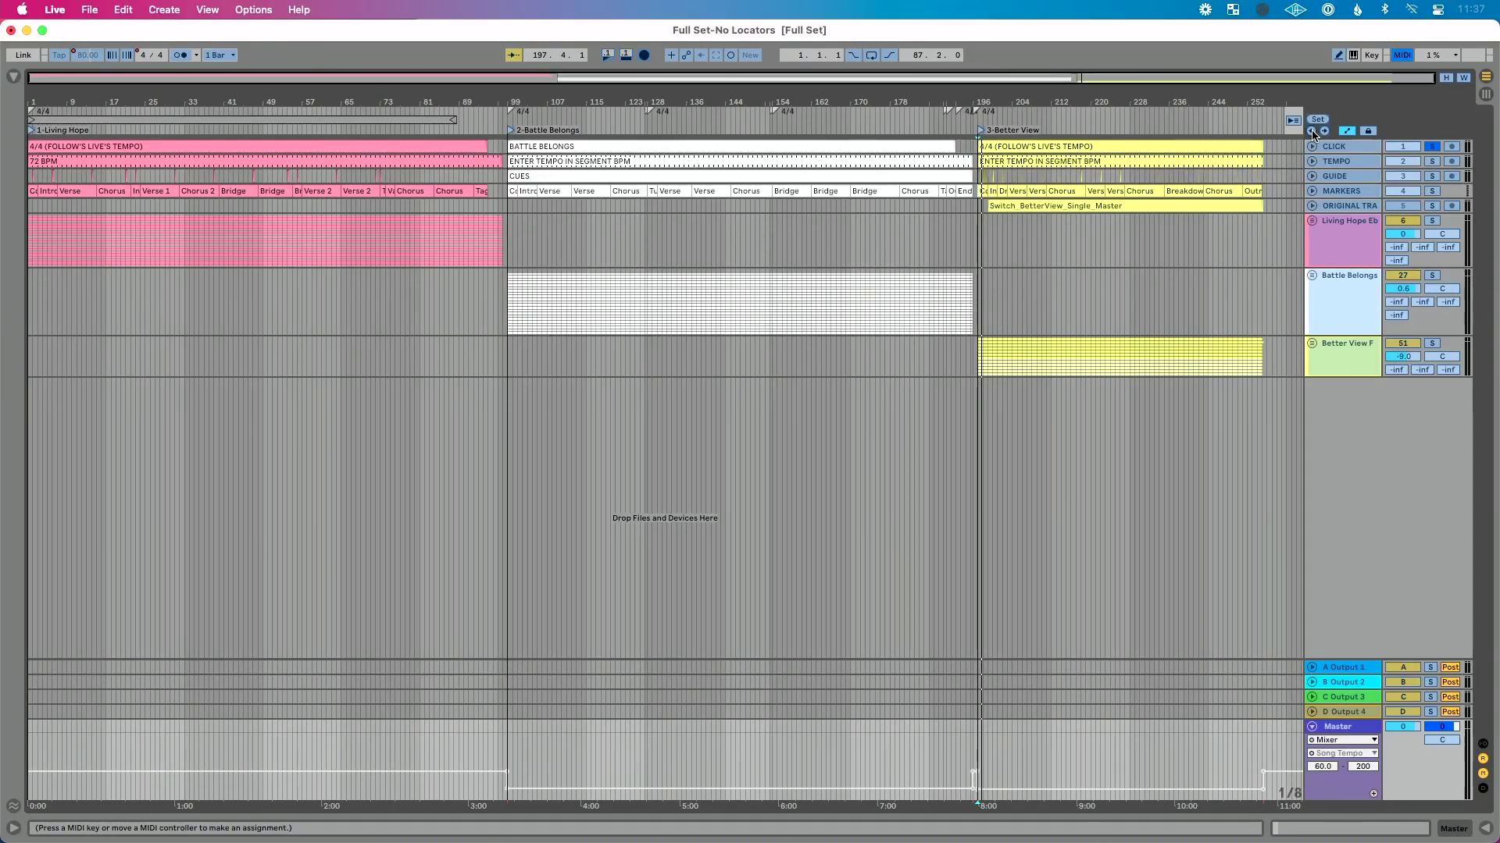
Re-enter MIDI Map mode and select the Previous Locator arrow for mapping
key("super+m")
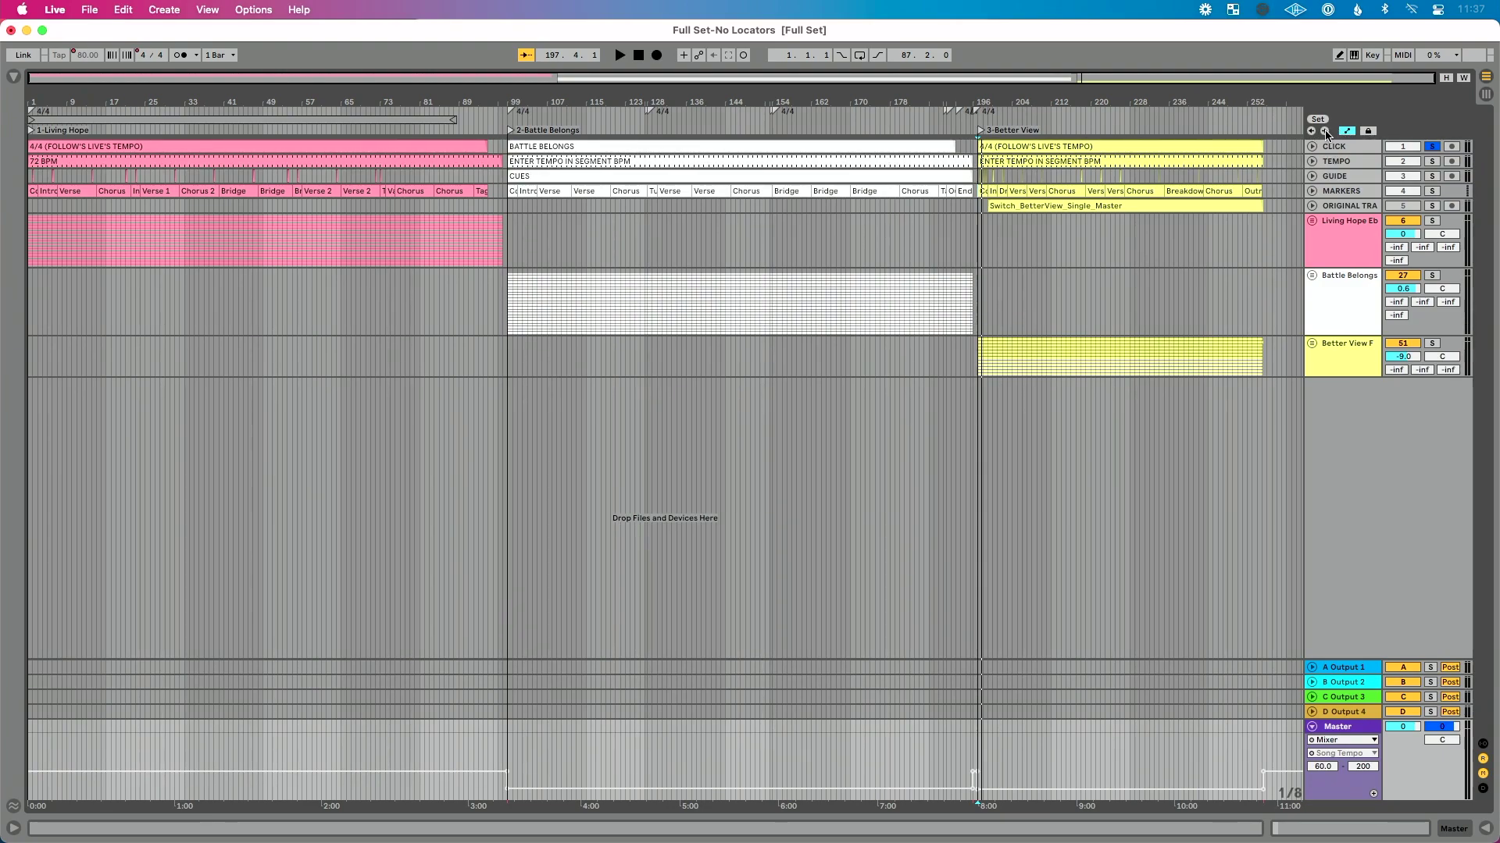
key("super+m")
left_click(1313, 132)
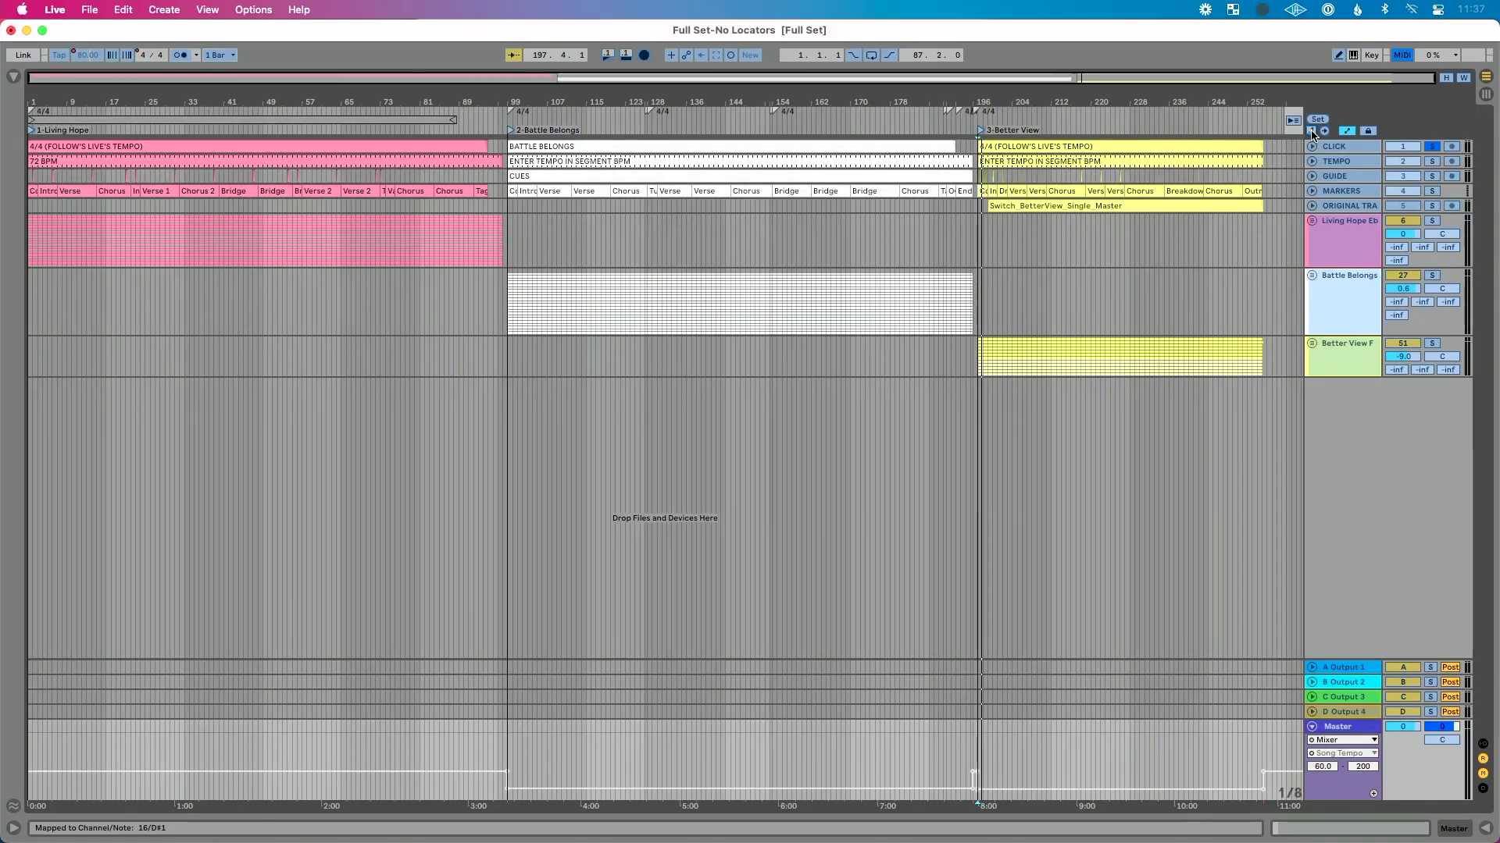
In MIDI Map Mode, select the locator-jump arrow to assign to a controller pad
left_click(1325, 132)
Exit MIDI Map Mode with Cmd+M
key("super+m")
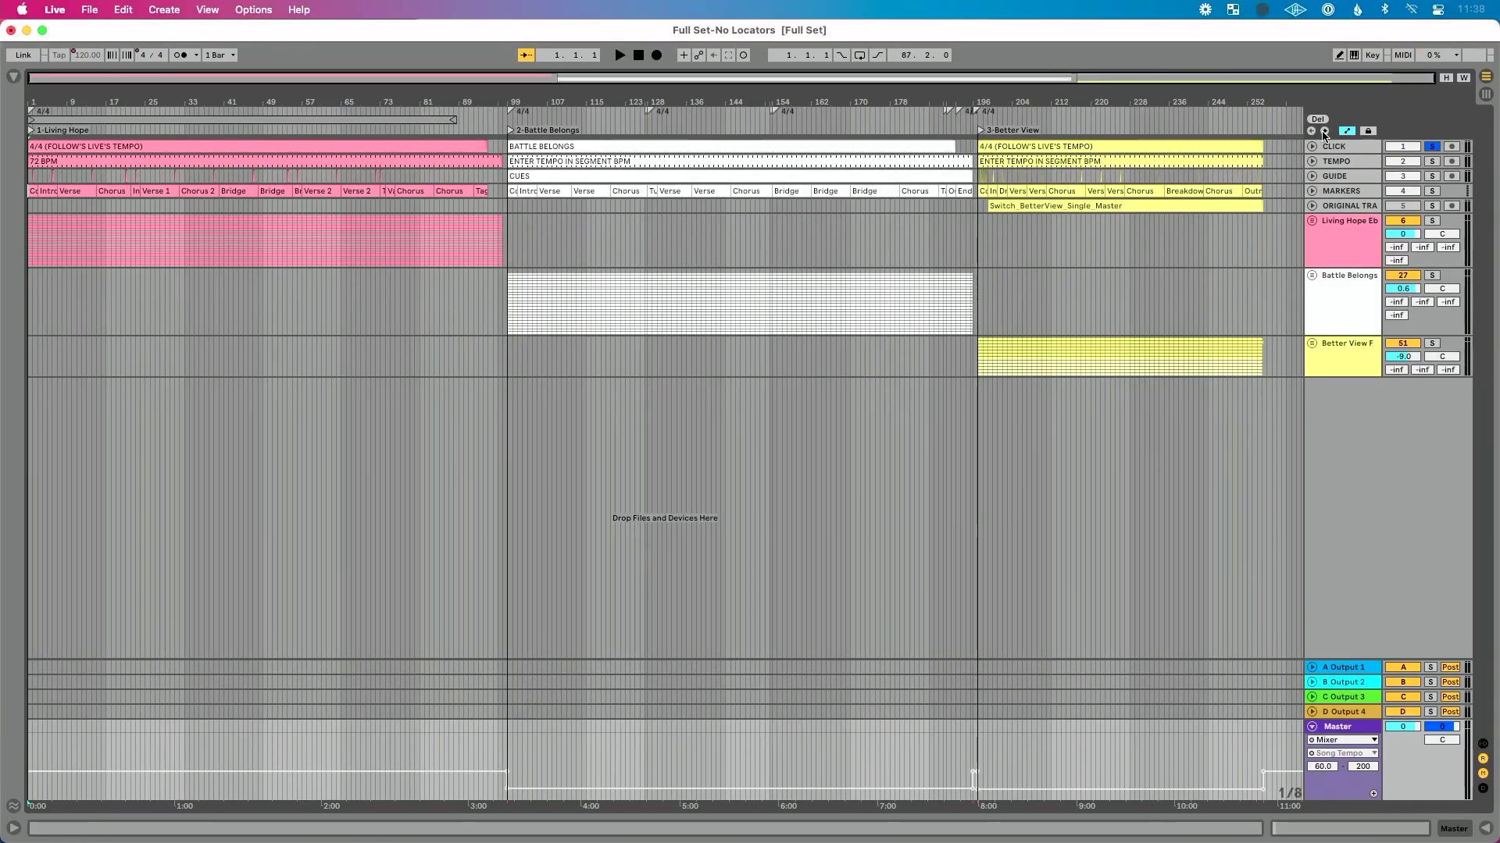
key("space")
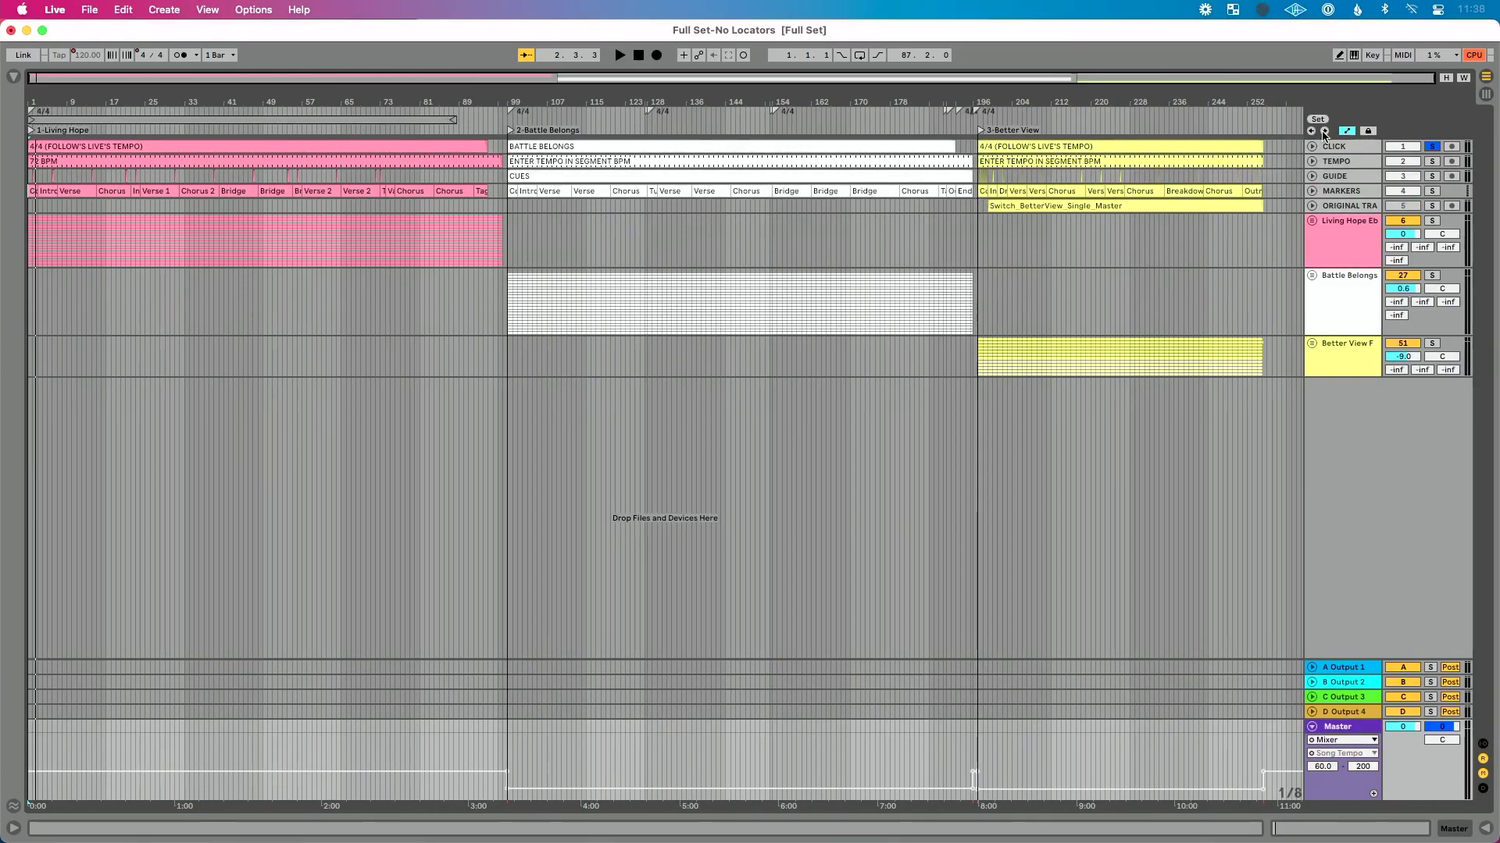
key("space")
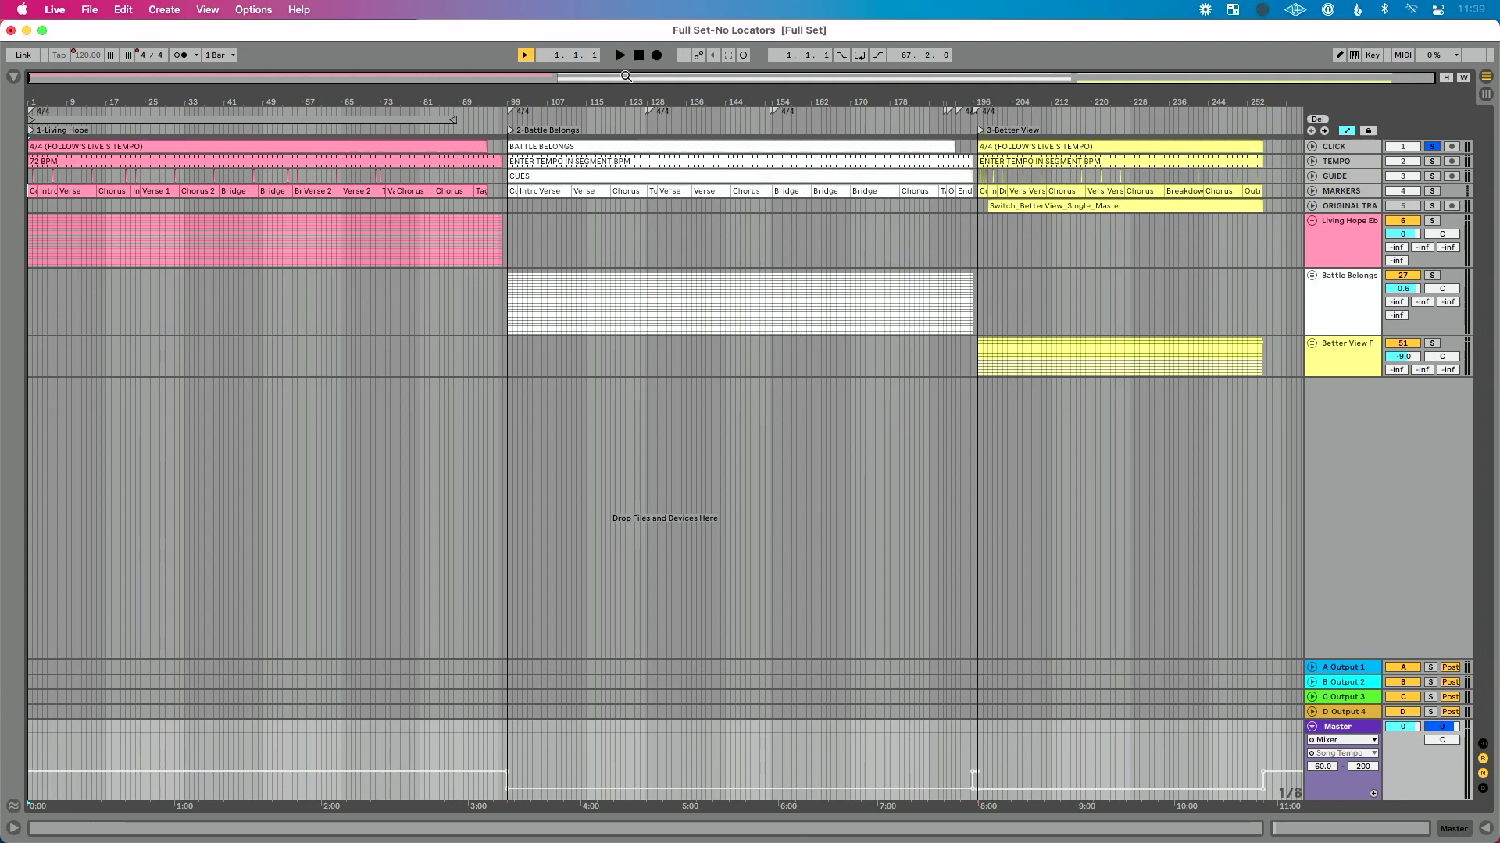
Zoom into Living Hope, select its Intro marker, and assign Set/Add Locator to key I in Key Map mode
left_click_drag(35, 77, 74, 102)
left_click(89, 187)
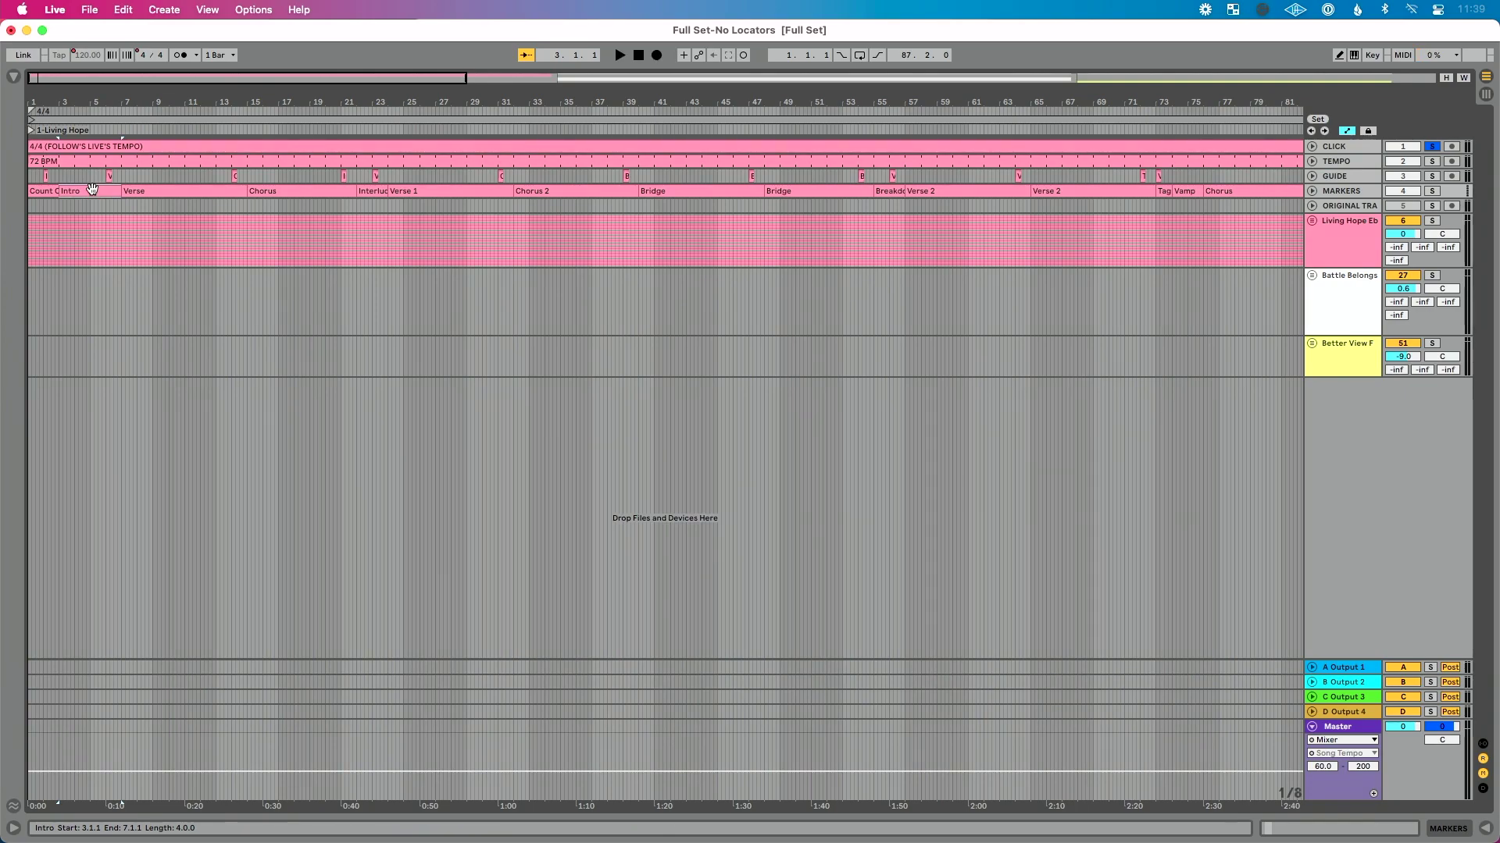
left_click(141, 194)
left_click(89, 194)
key("super+k")
left_click(1319, 125)
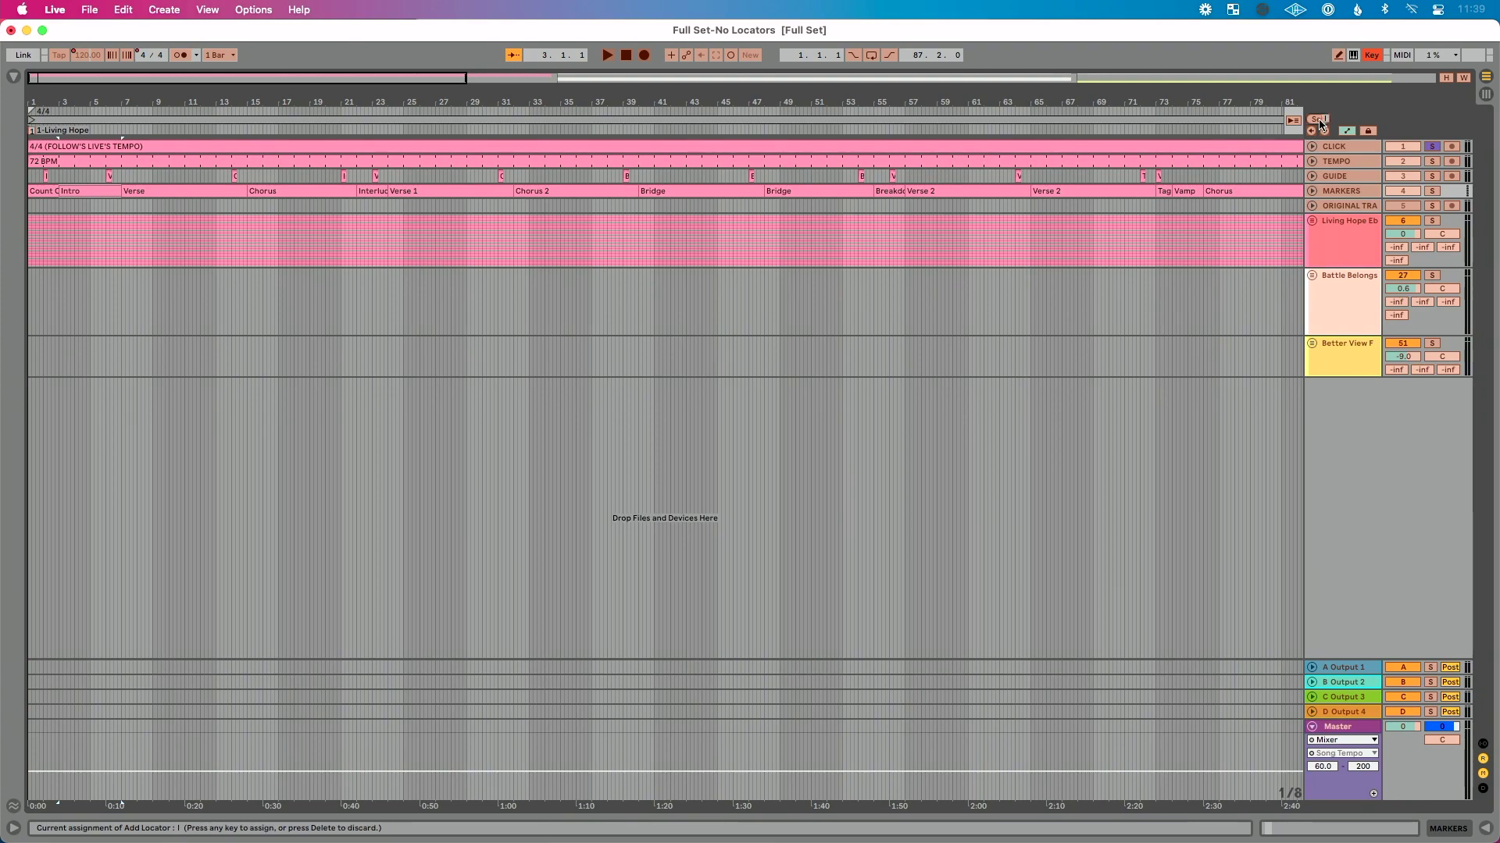
Leave Key Map mode and add locators at Verse, Chorus, Verse 1, Chorus 2 and both Bridges
key("super+k")
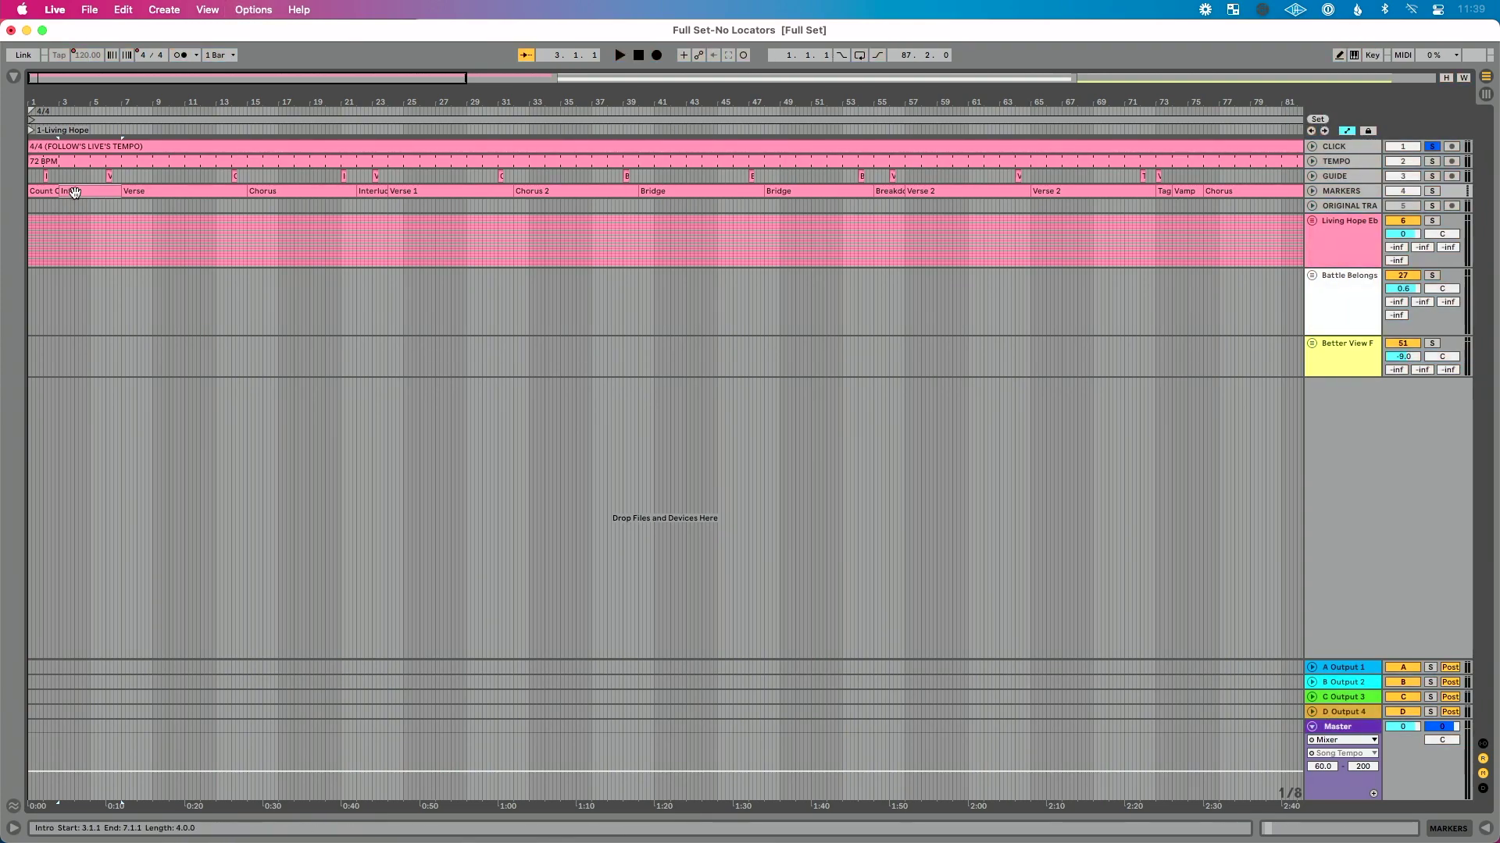
left_click(237, 190)
key("l")
left_click(271, 188)
key("l")
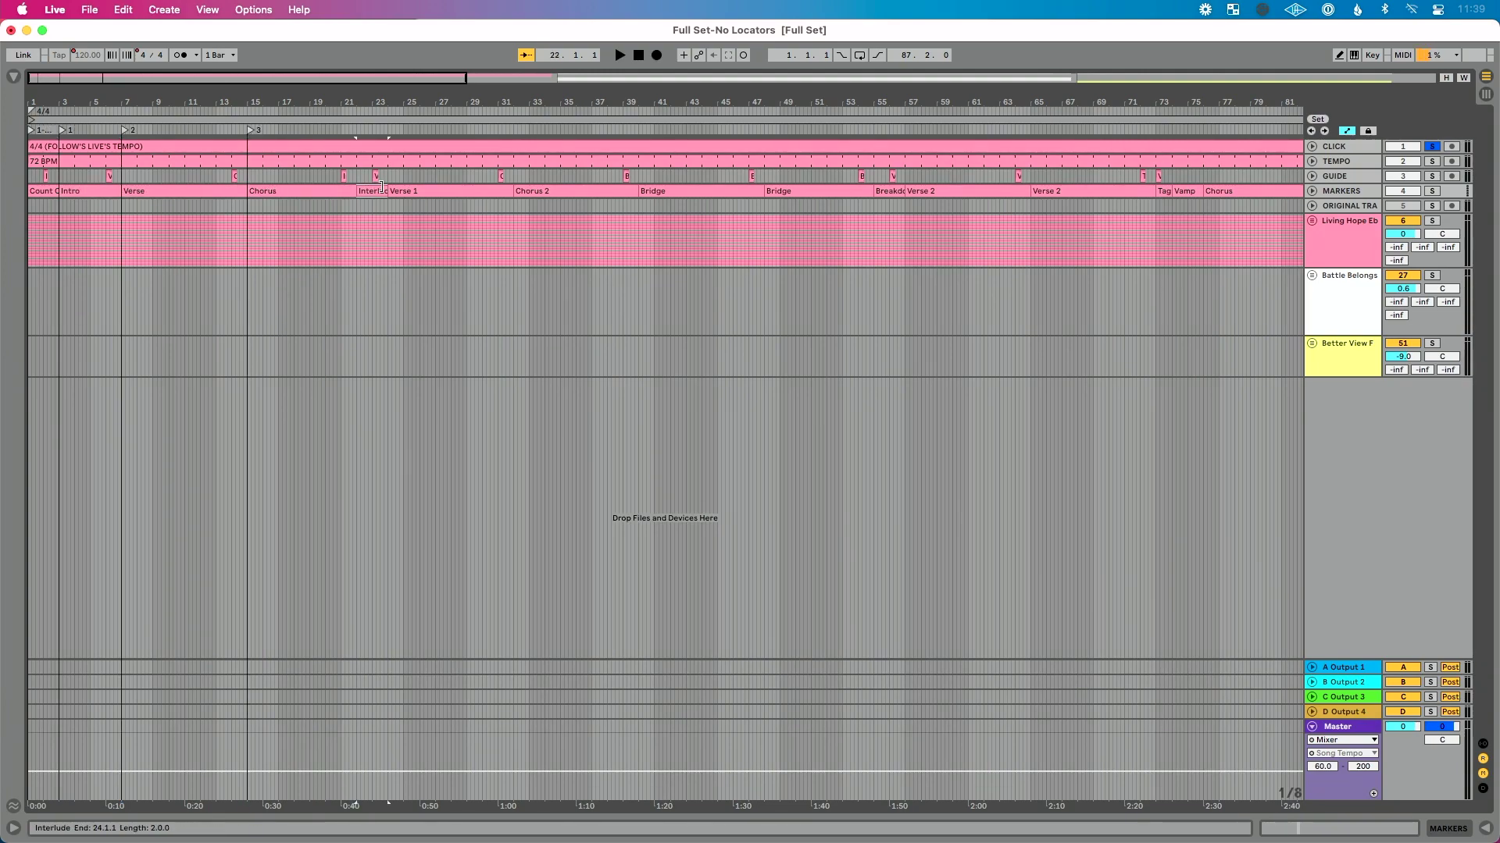
left_click(442, 190)
key("l")
left_click(543, 191)
key("l")
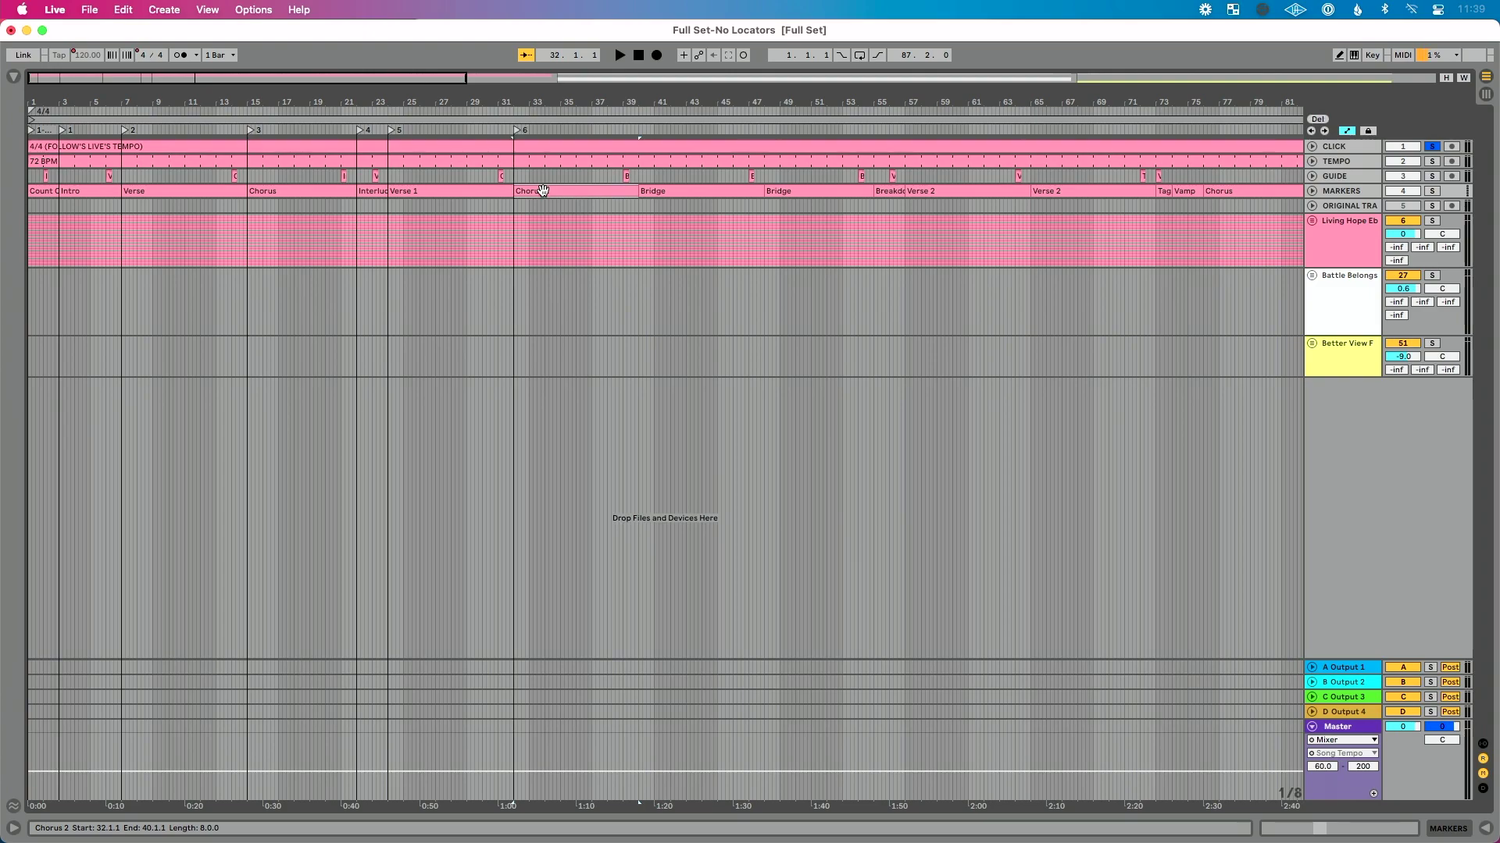
scroll(547, 190, "right", 3)
left_click(568, 190)
key("l")
left_click(677, 190)
key("l")
Add locators at both Verse 2 markers, the Tag and the Vamp, then select the closing Tag
scroll(677, 189, "right", 3)
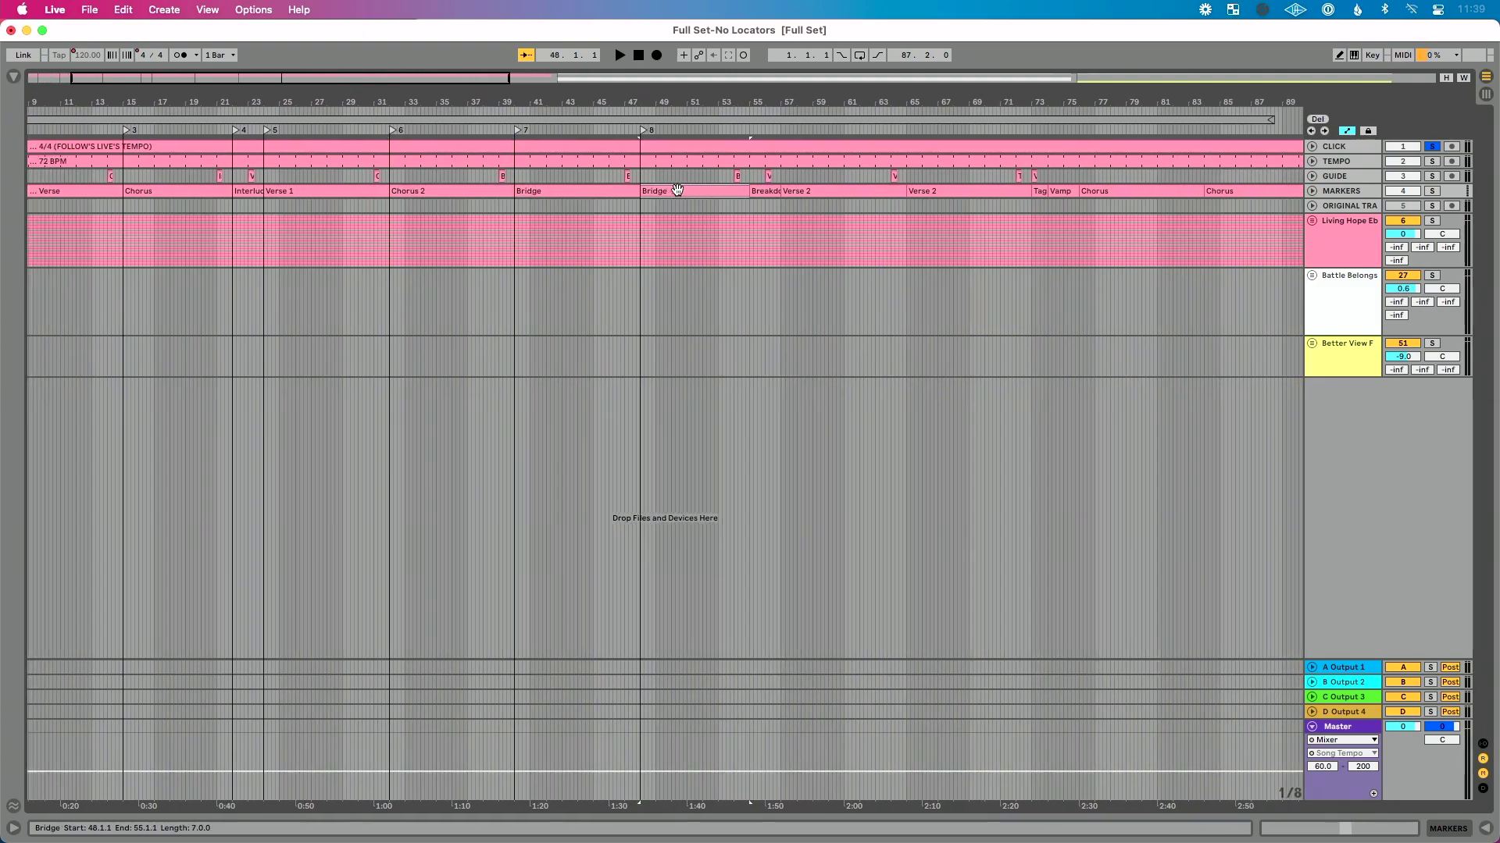
key("l")
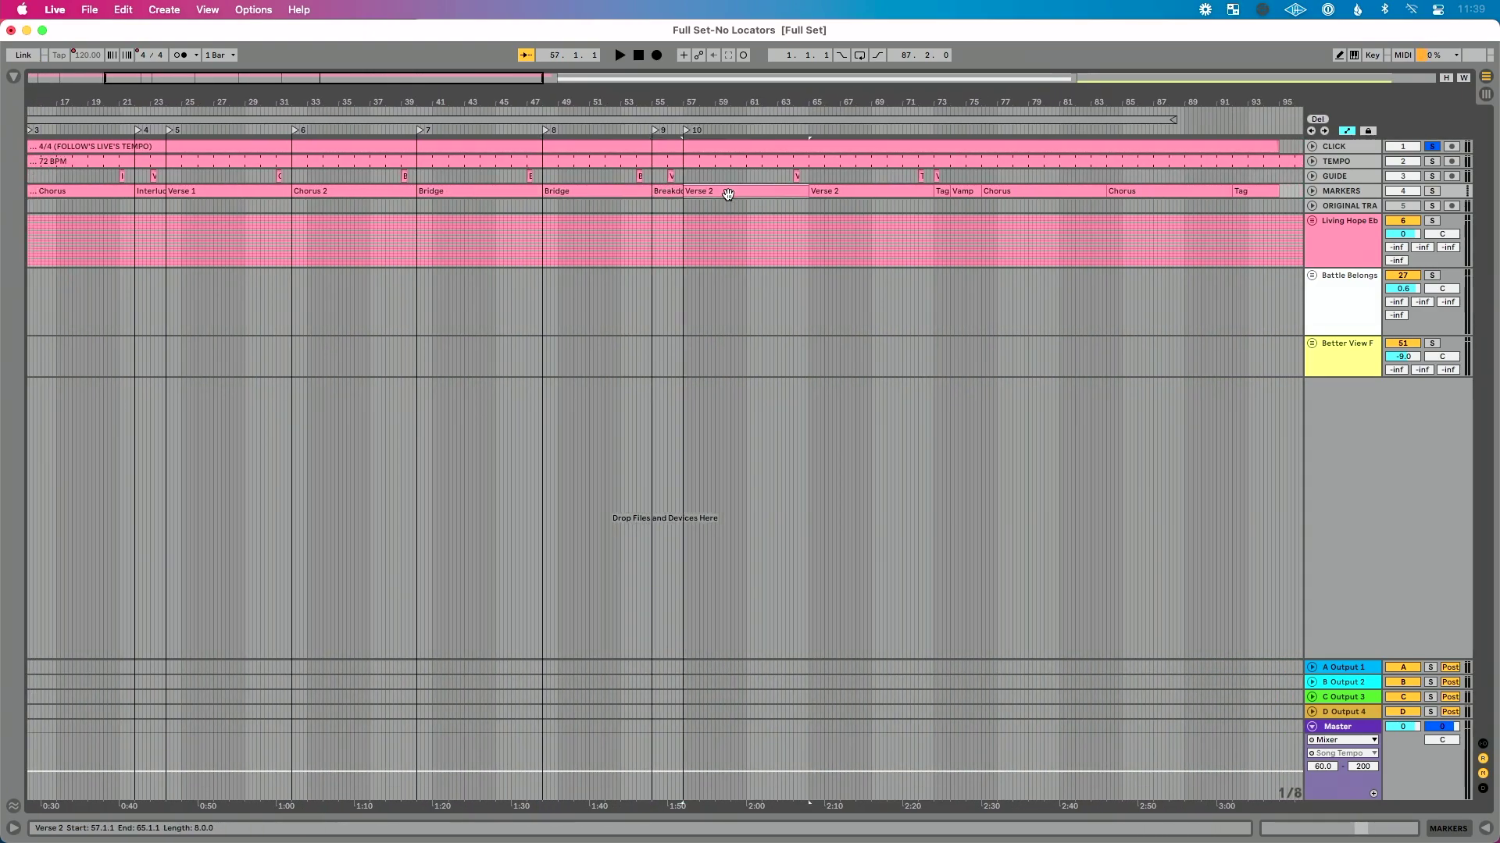
scroll(724, 188, "right", 3)
left_click(727, 192)
key("l")
key("l")
left_click(820, 190)
key("l")
left_click(863, 192)
key("l")
left_click(1106, 191)
scroll(787, 228, "left", 6)
scroll(787, 230, "left", 3)
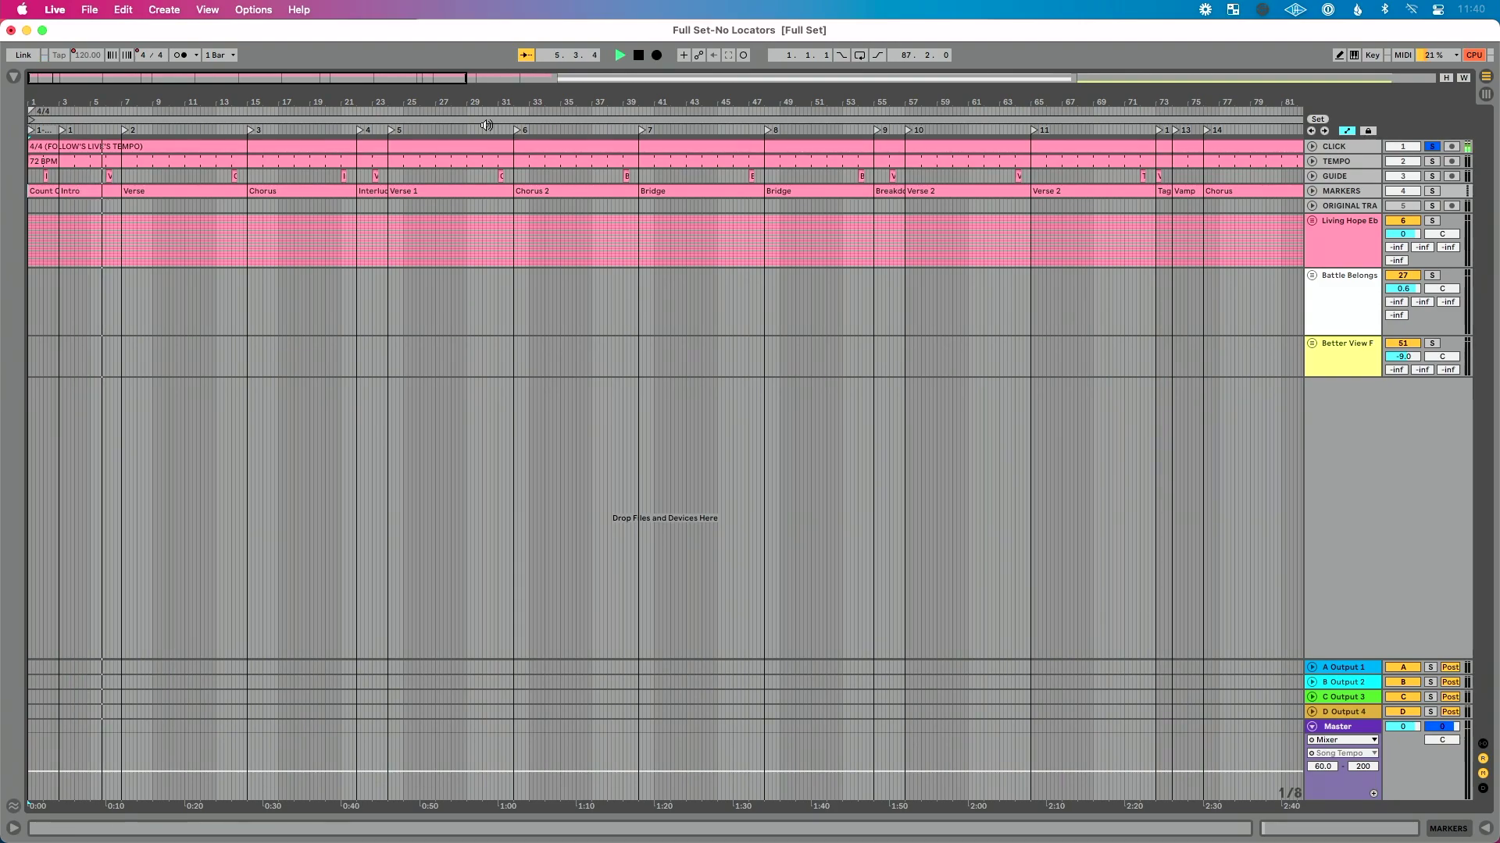
left_click_drag(275, 90, 275, 100)
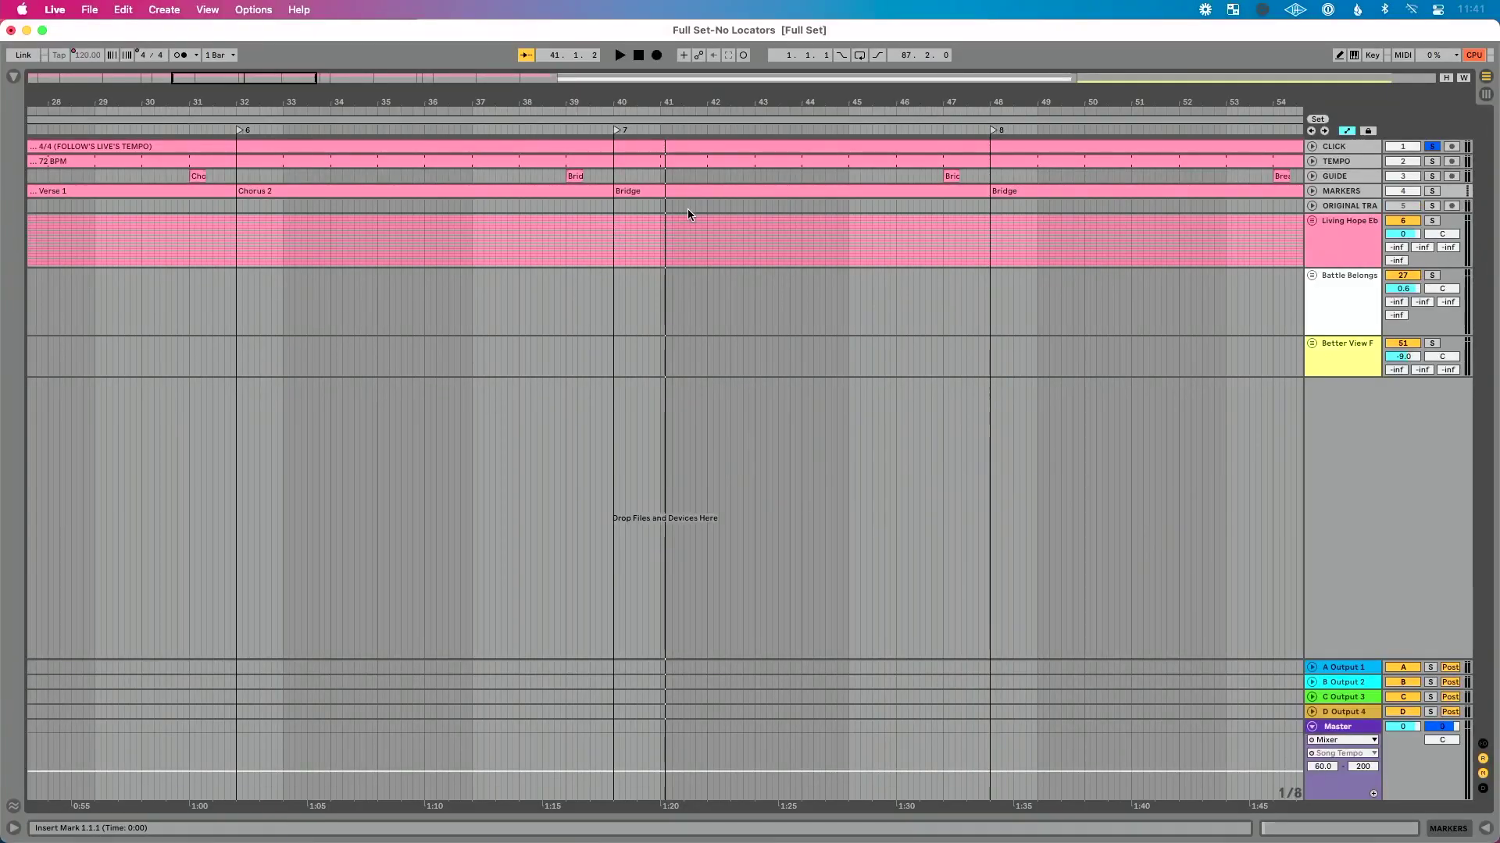
Jump from the arrangement start through the locators to Battle Belongs at bar 99, then briefly play and stop
key("Home")
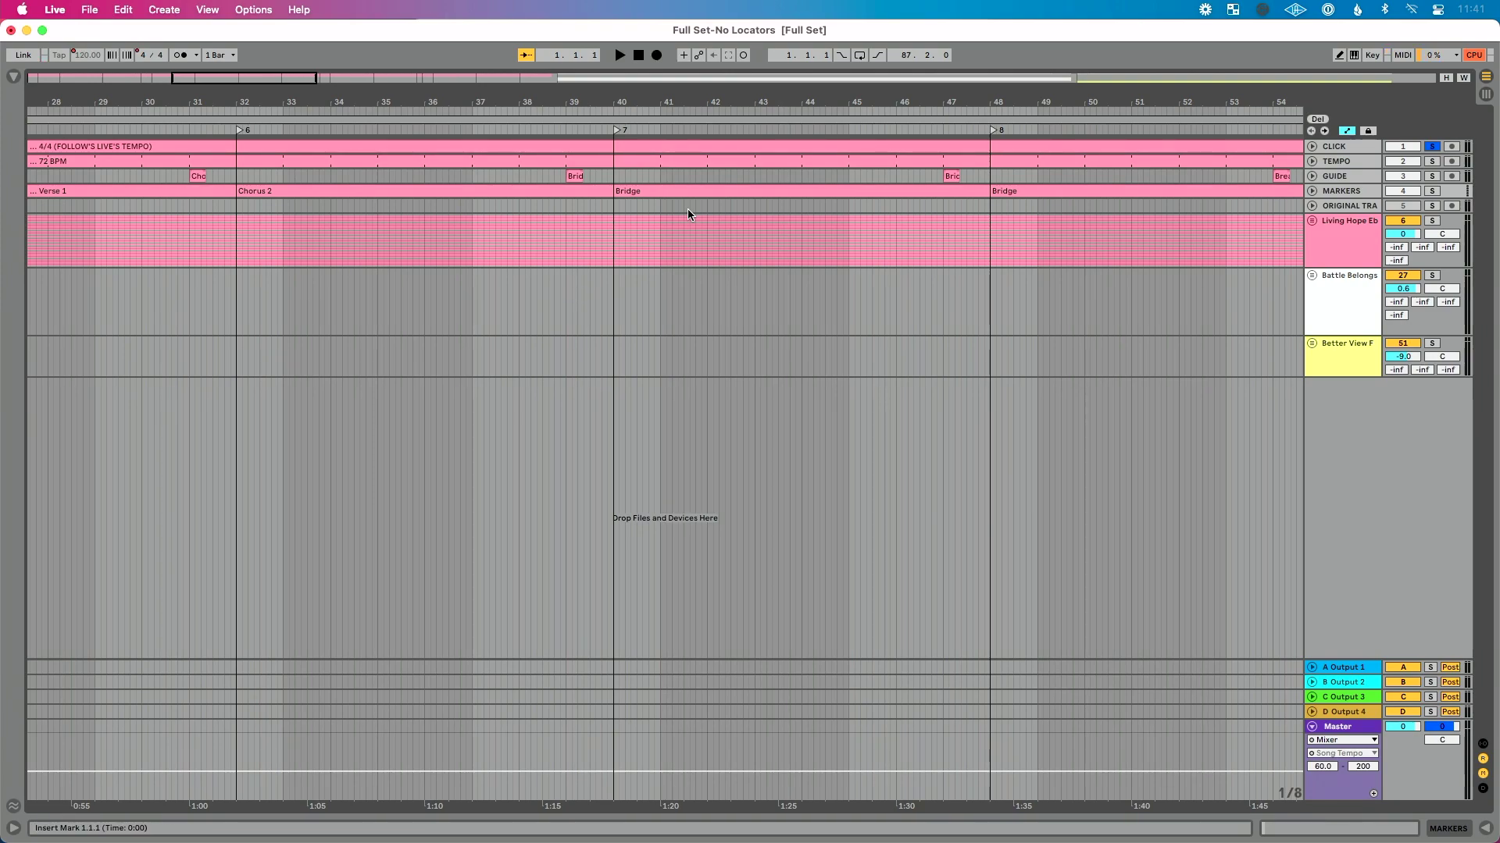
key("Right")
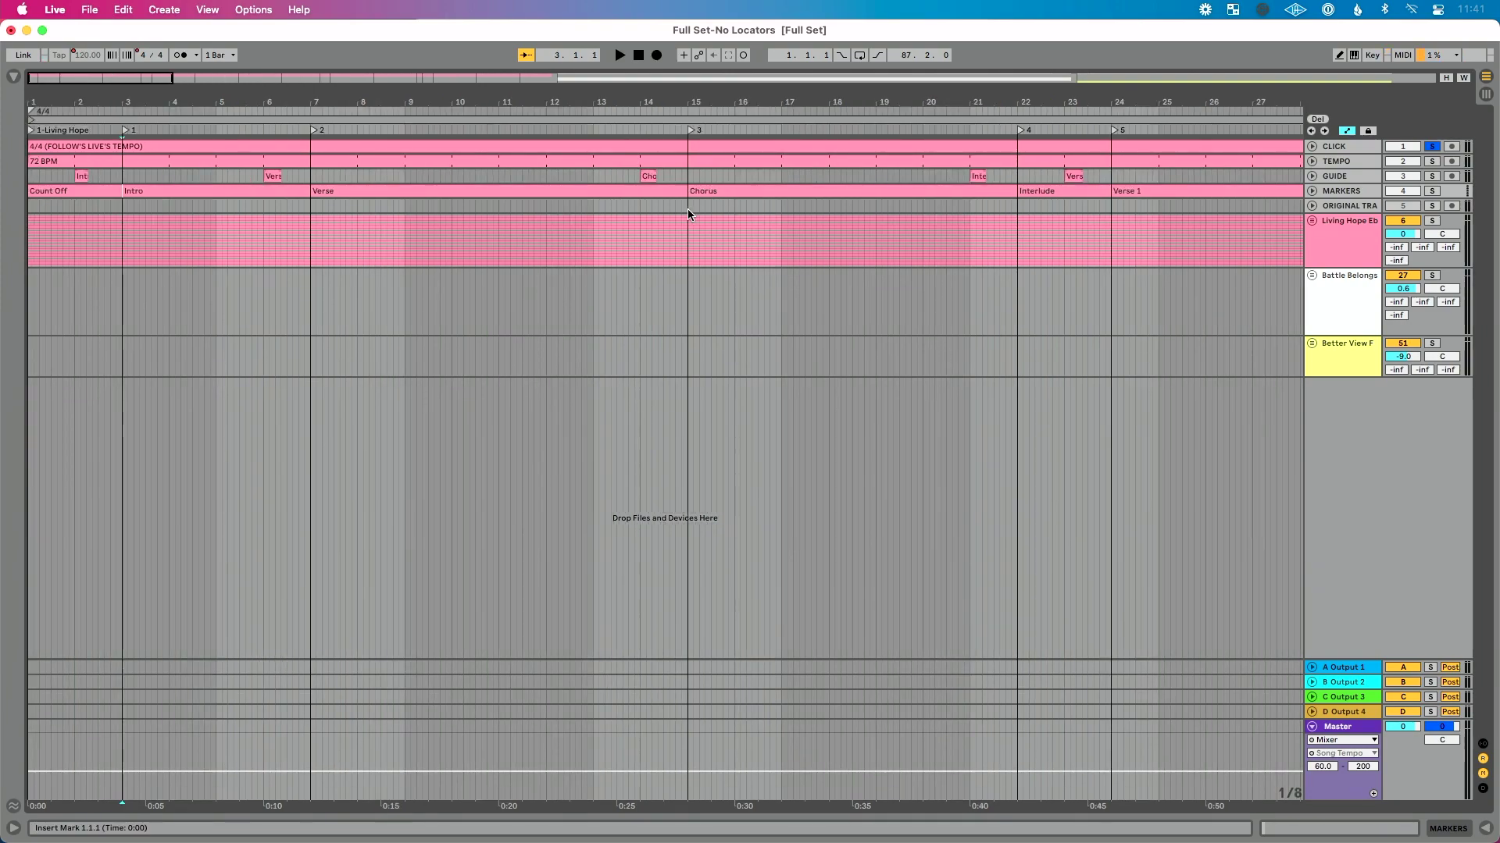
key("Right")
key("Right")
key("Right")
key("Right")
key("Right")
key("Right")
key("Right")
key("Right")
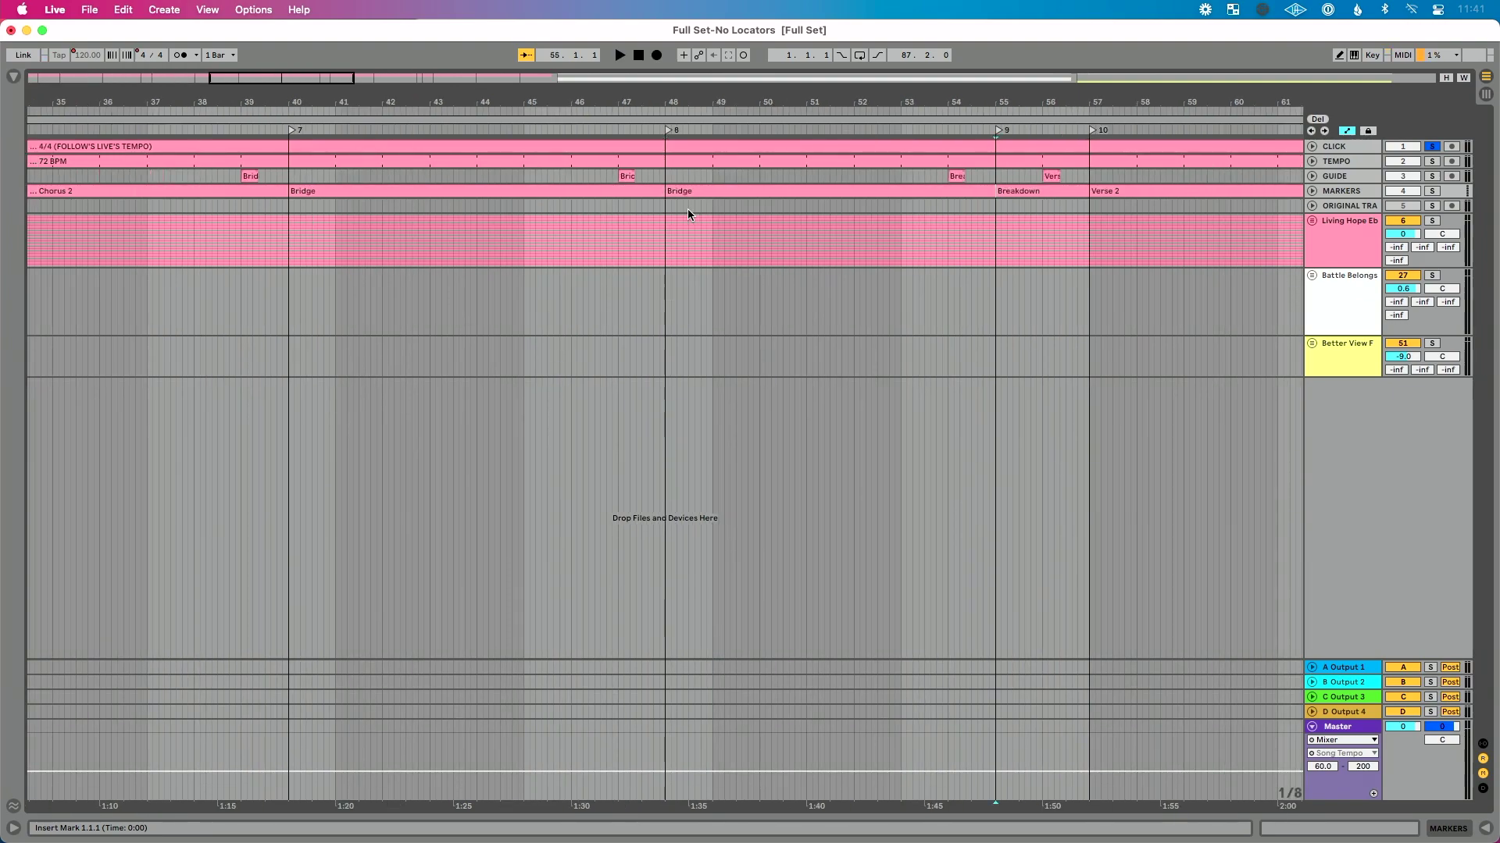
key("Right")
key("Right")
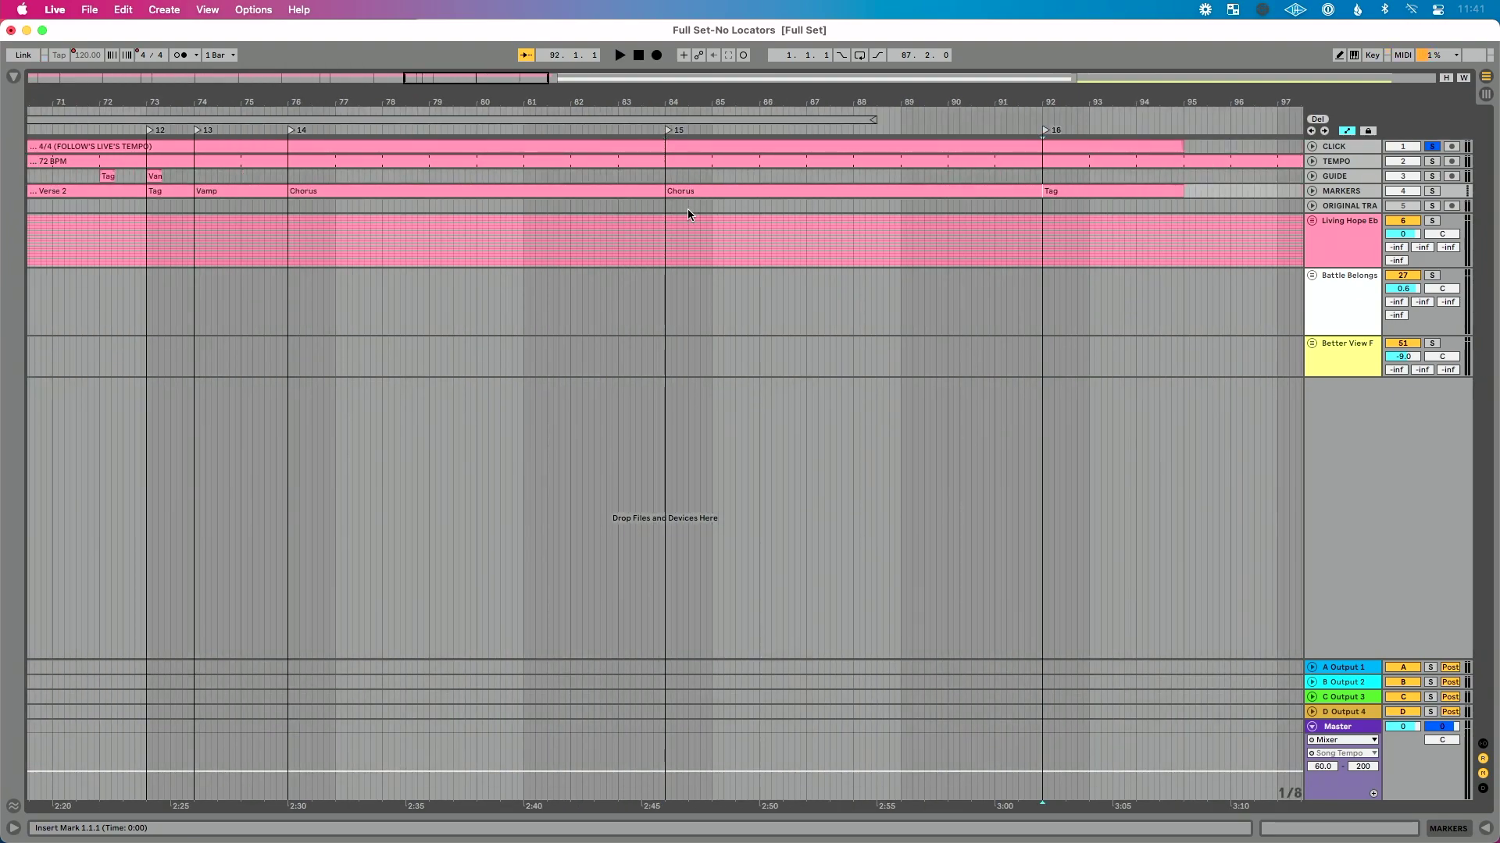
key("Right")
key("Right")
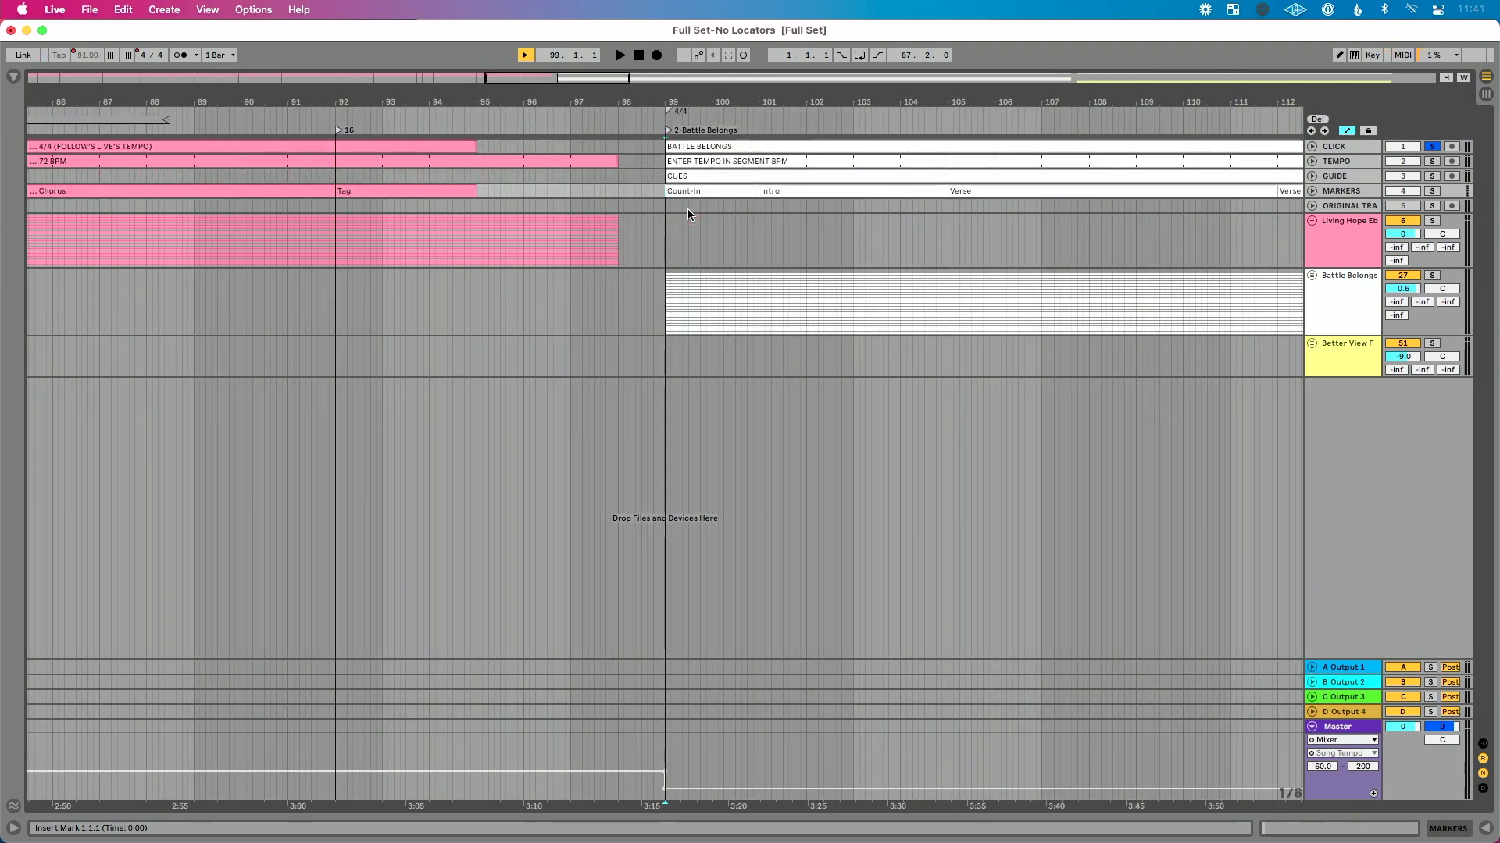
key("space")
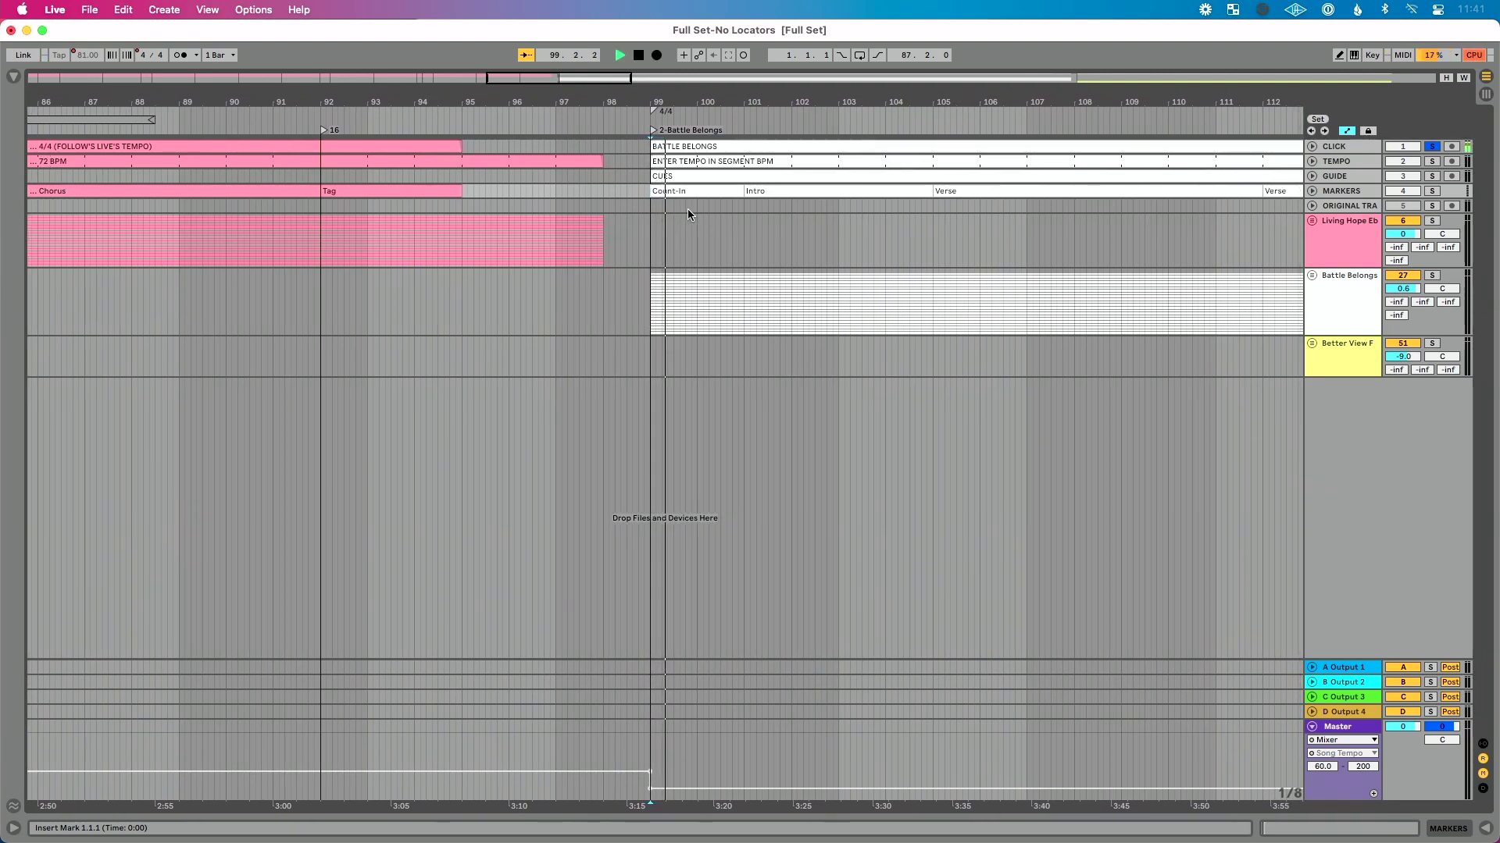
key("space")
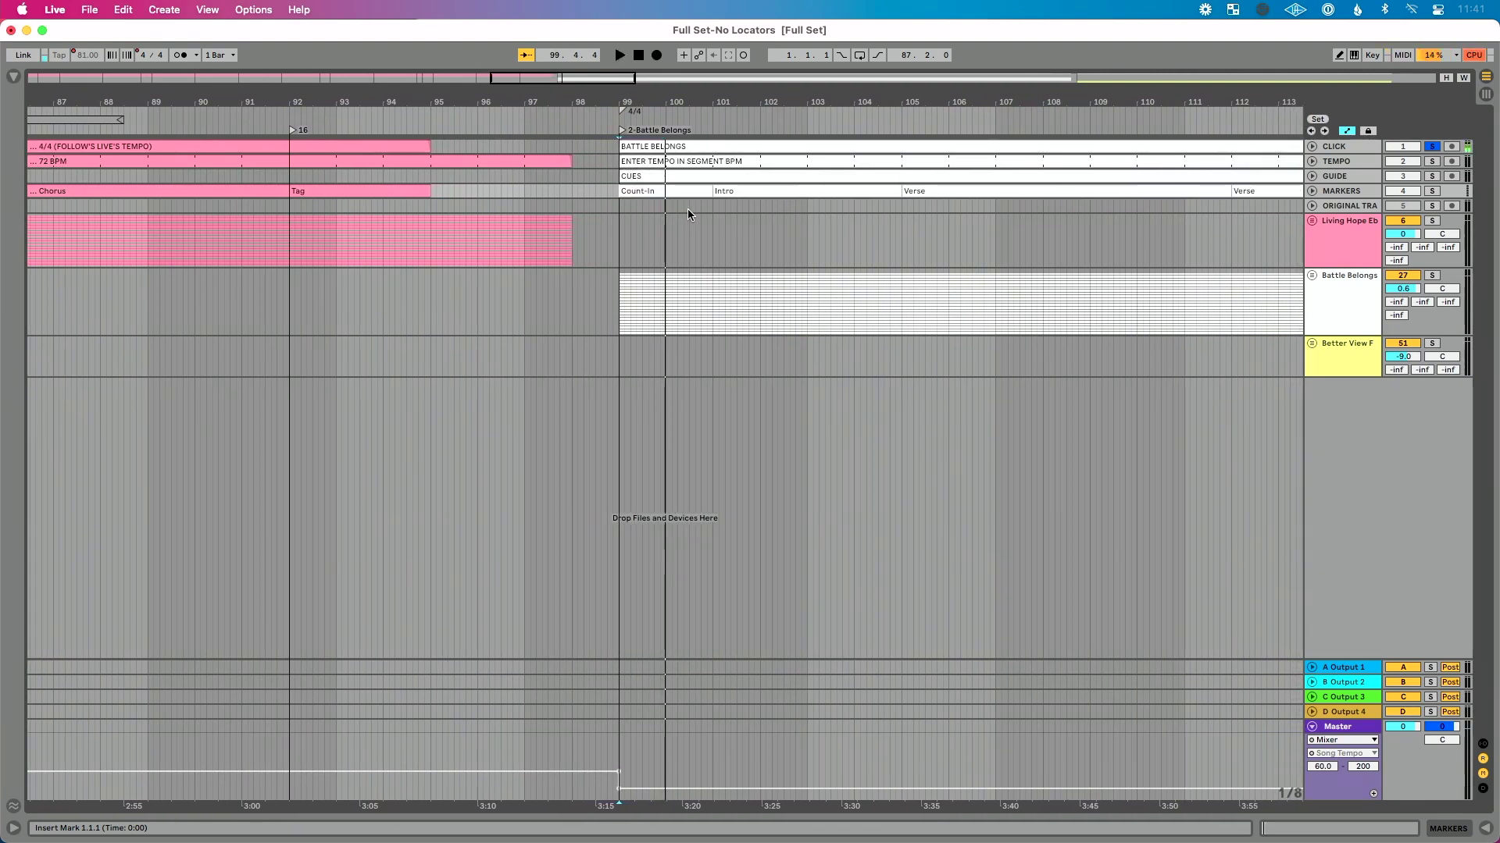